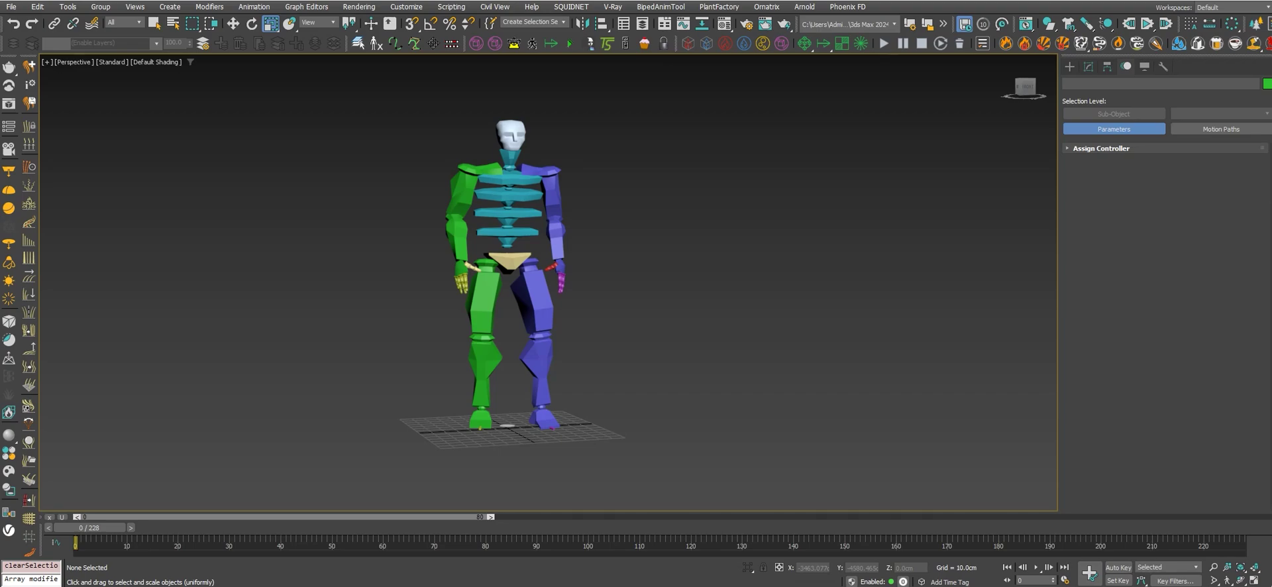
- Move the Root4Biped tool window up and away from the biped character
middle_click_drag(738, 272, 775, 290)
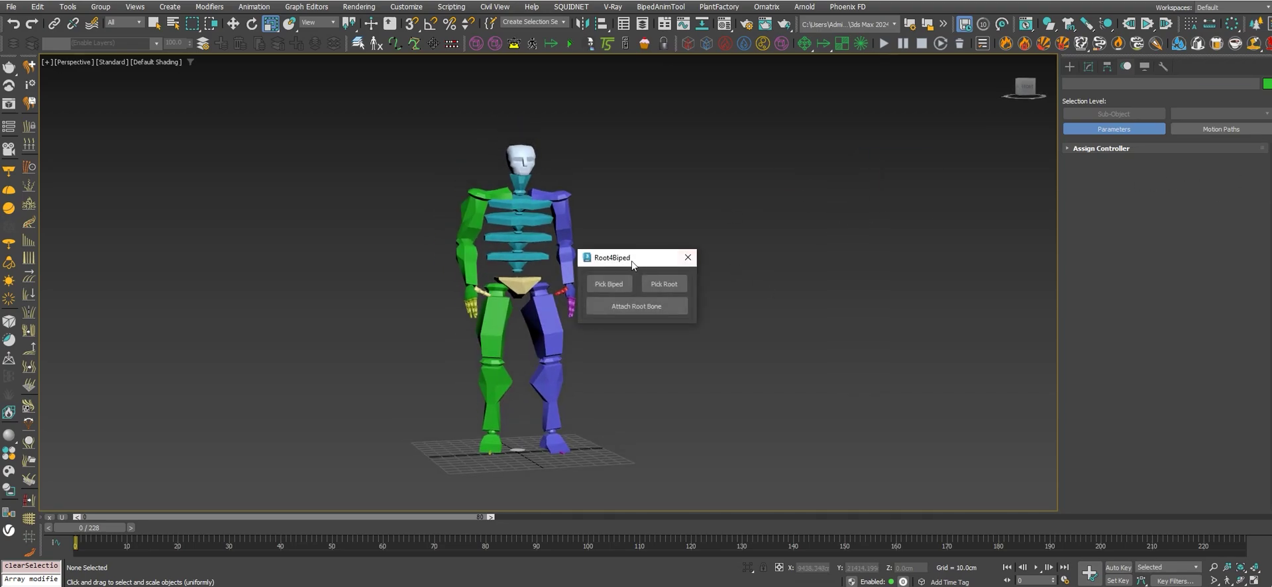
left_click_drag(784, 178, 745, 128)
middle_click_drag(647, 210, 657, 207)
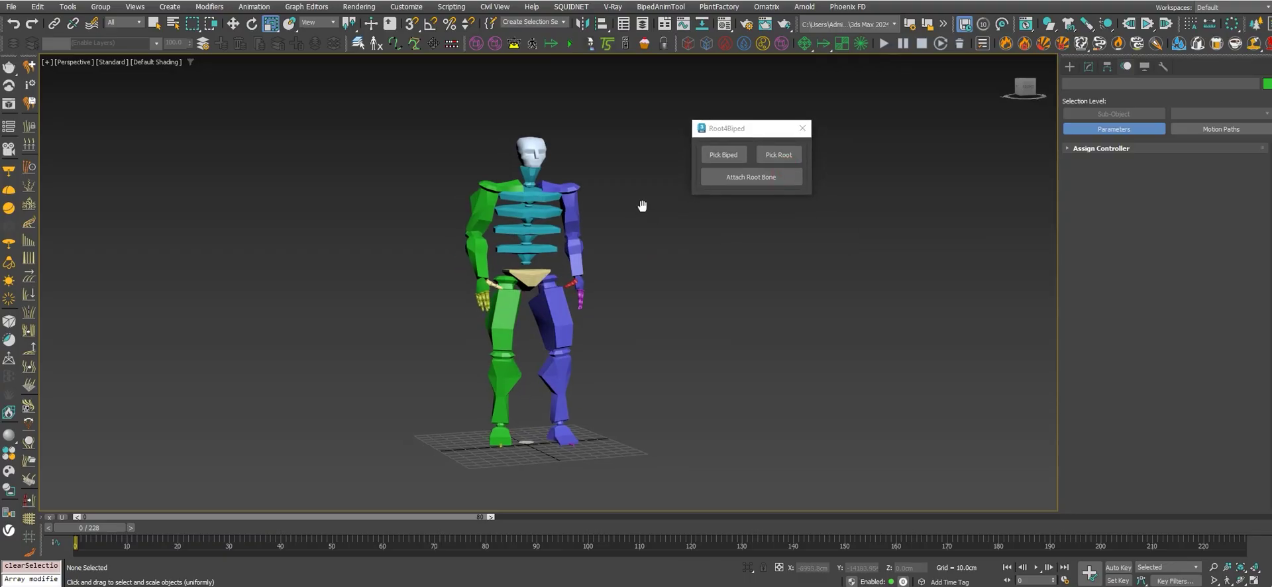
left_click_drag(744, 128, 796, 101)
middle_click_drag(632, 232, 619, 218)
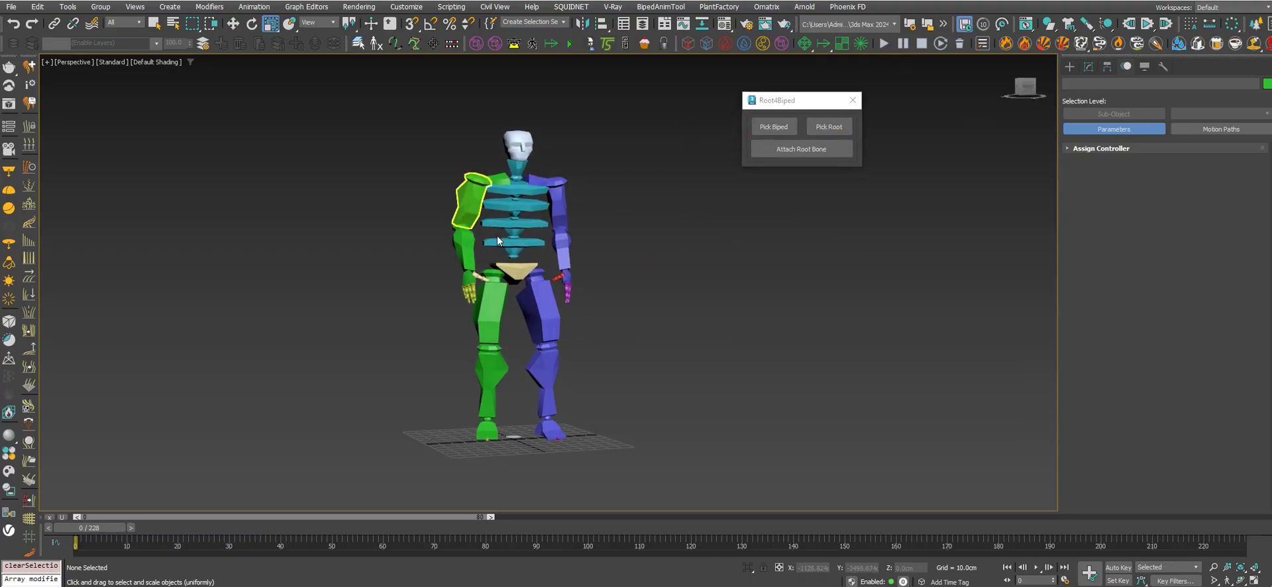
- Pan and orbit the view to recentre the biped, then select its pelvis
middle_click_drag(564, 300, 447, 216)
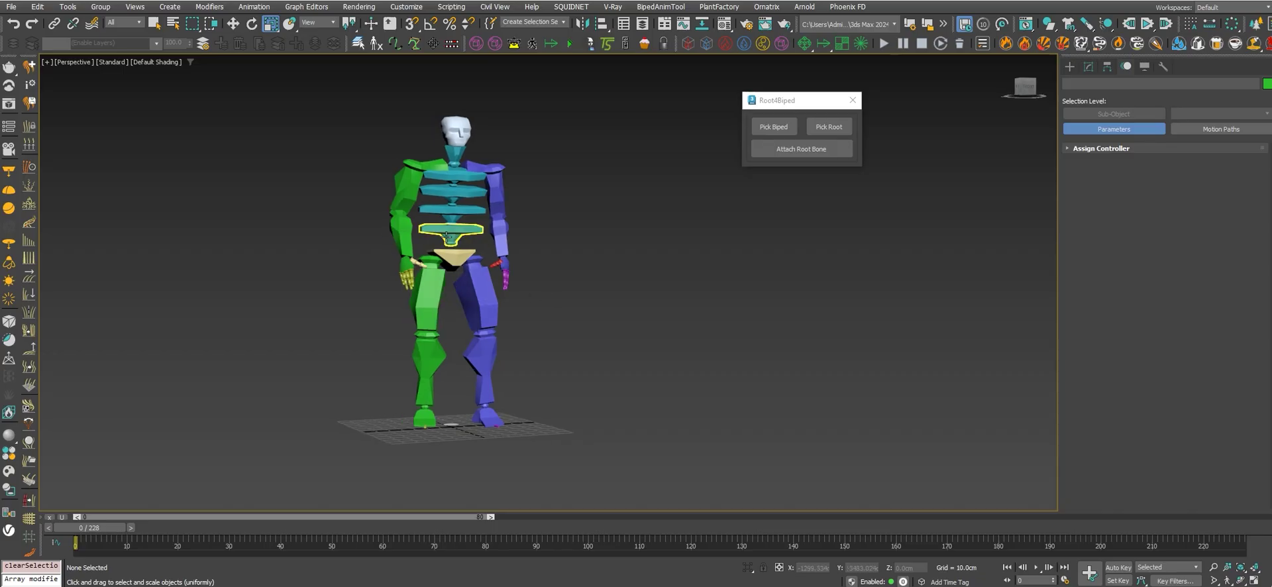
middle_click_drag(471, 397, 534, 332, "alt")
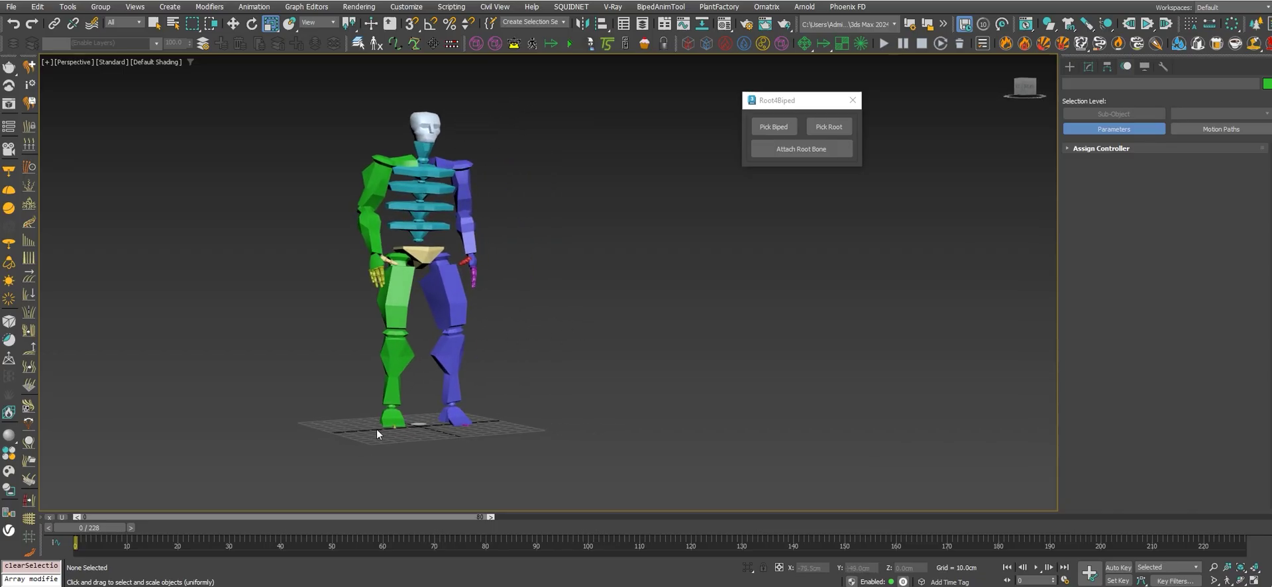
middle_click_drag(457, 364, 473, 370)
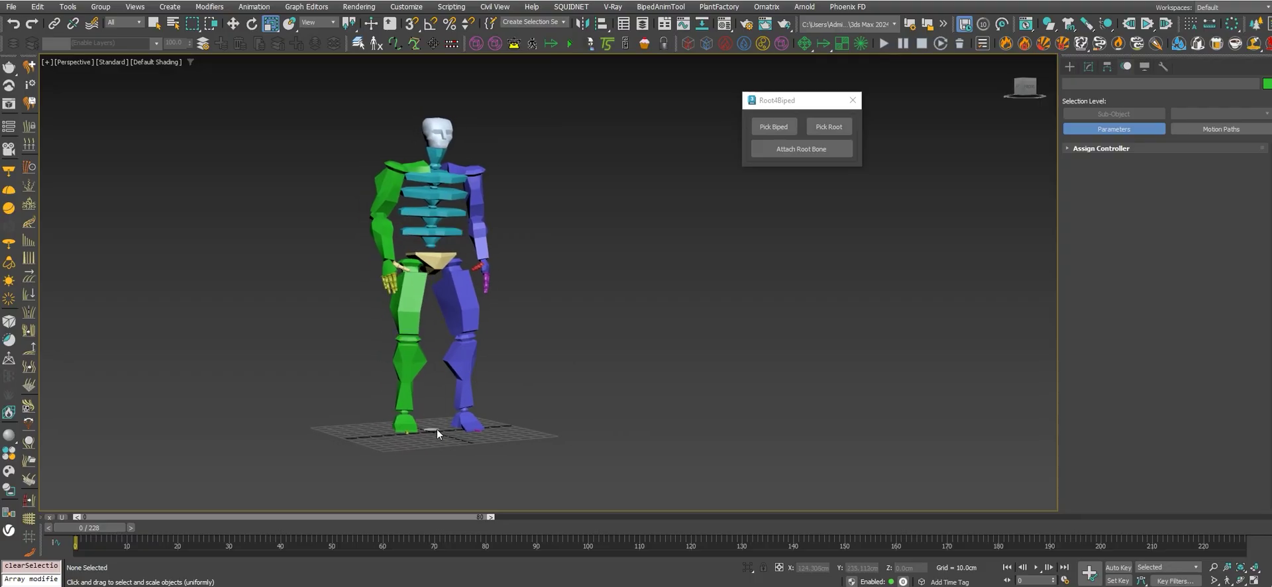
middle_click_drag(482, 399, 459, 341)
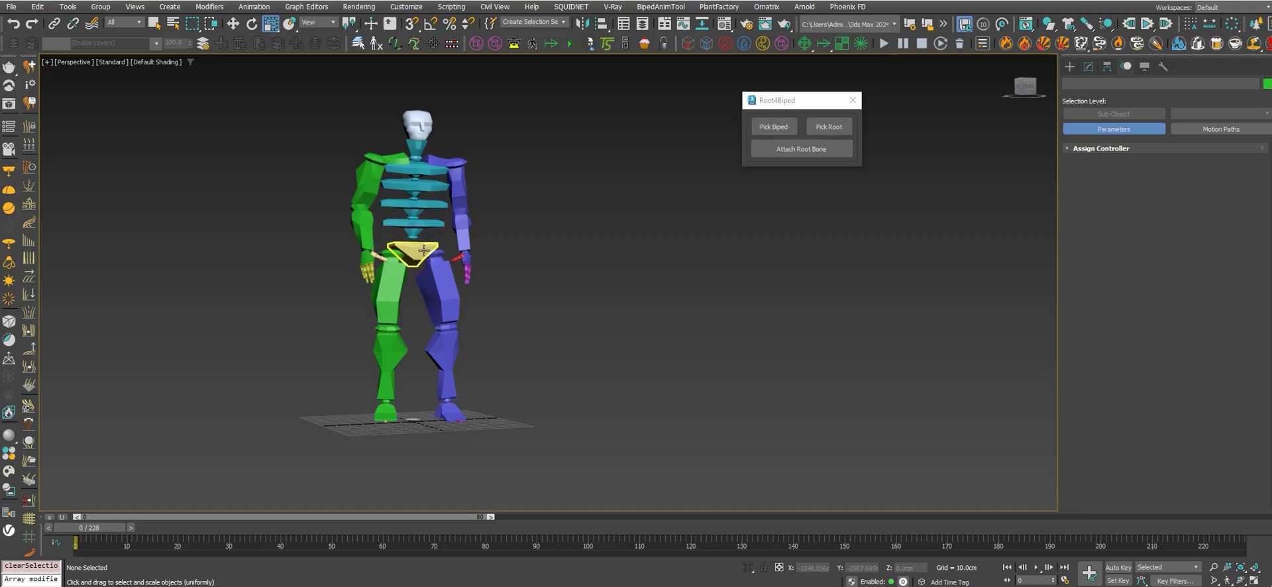
left_click(424, 251)
middle_click_drag(424, 250, 446, 275)
key("r")
key("r")
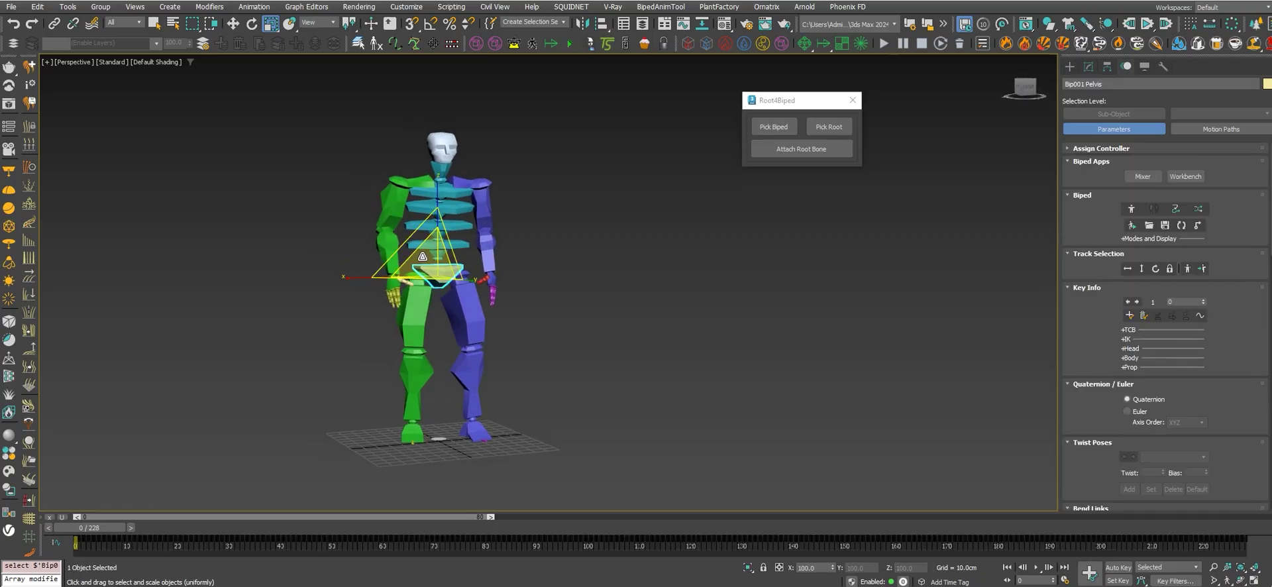
left_click_drag(449, 278, 435, 431)
middle_click_drag(557, 430, 528, 410, "alt")
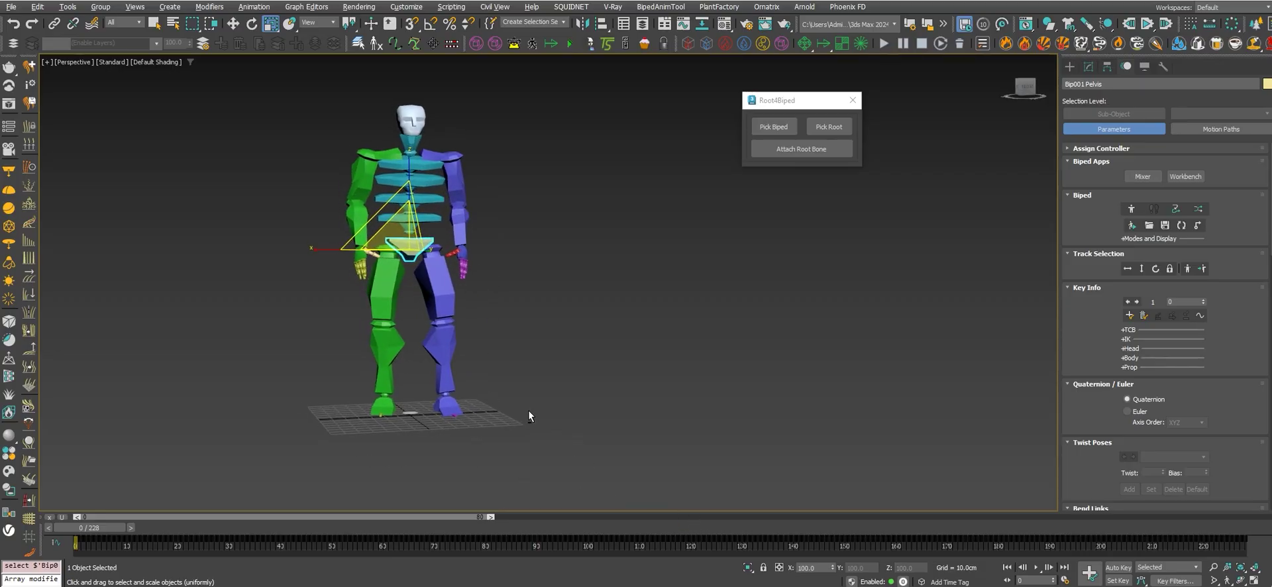
left_click_drag(784, 108, 771, 103)
middle_click_drag(542, 212, 670, 239)
scroll(662, 353, "down", 3)
middle_click_drag(661, 353, 433, 428, "alt")
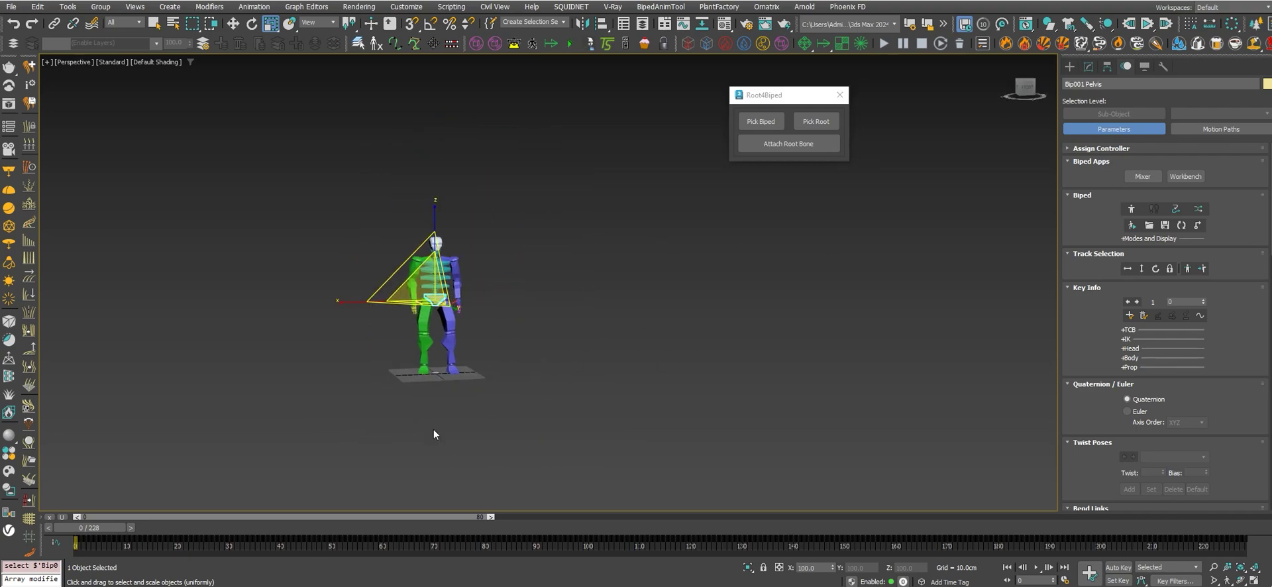
mouse_move(86, 530)
left_mouse_down()
mouse_move(1158, 527)
mouse_move(359, 527)
left_mouse_up()
key("Home")
key("r")
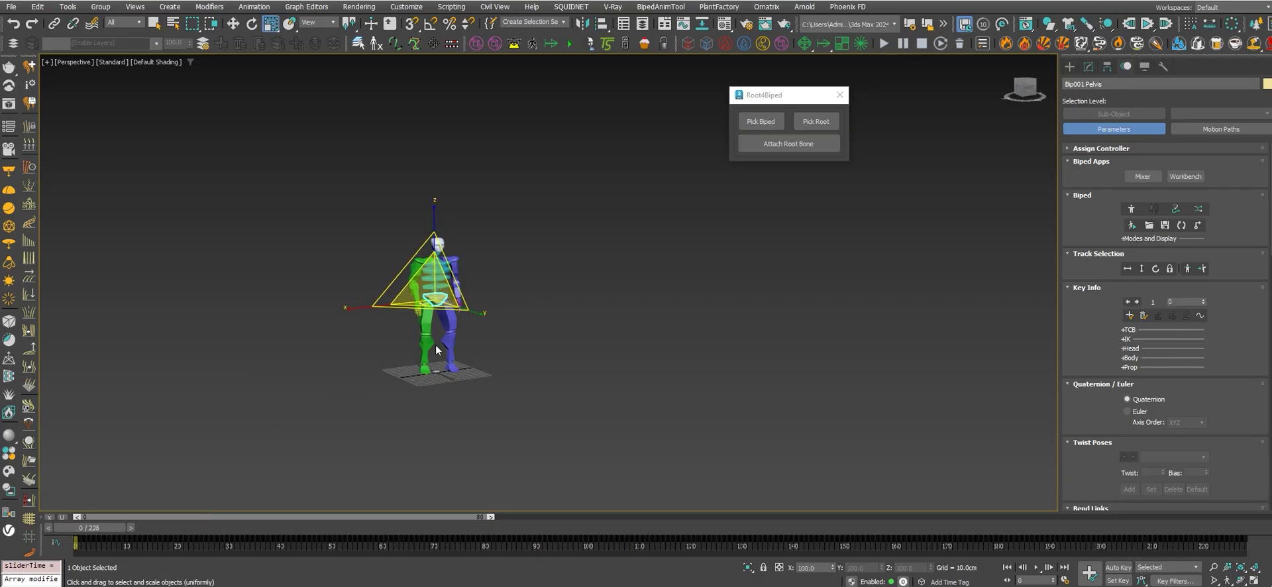
mouse_move(93, 523)
left_mouse_down()
mouse_move(1201, 555)
mouse_move(460, 522)
mouse_move(73, 527)
left_mouse_up()
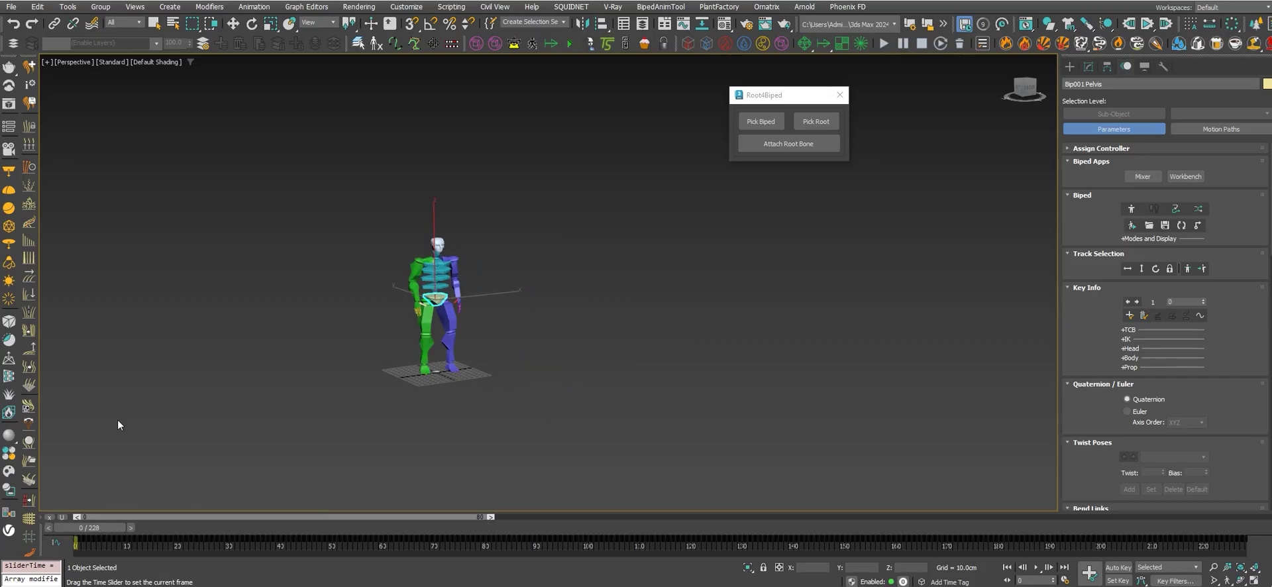
scroll(477, 397, "up", 3)
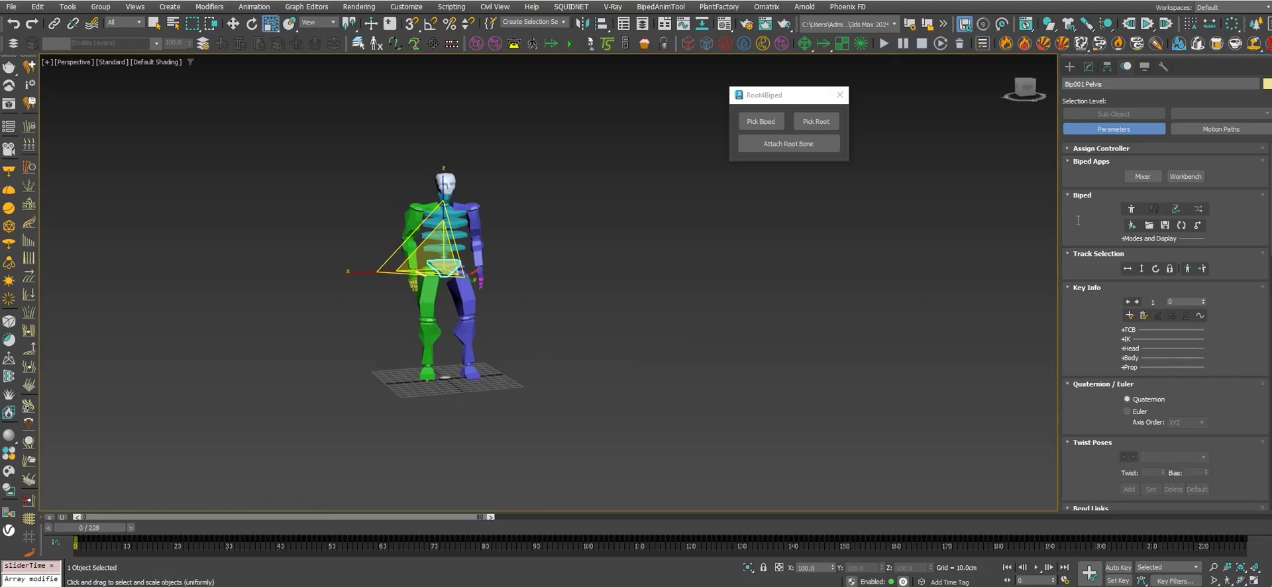
left_click(1069, 66)
- Draw a single short bone on the ground beside the biped's feet with the Bones system
left_click(1160, 85)
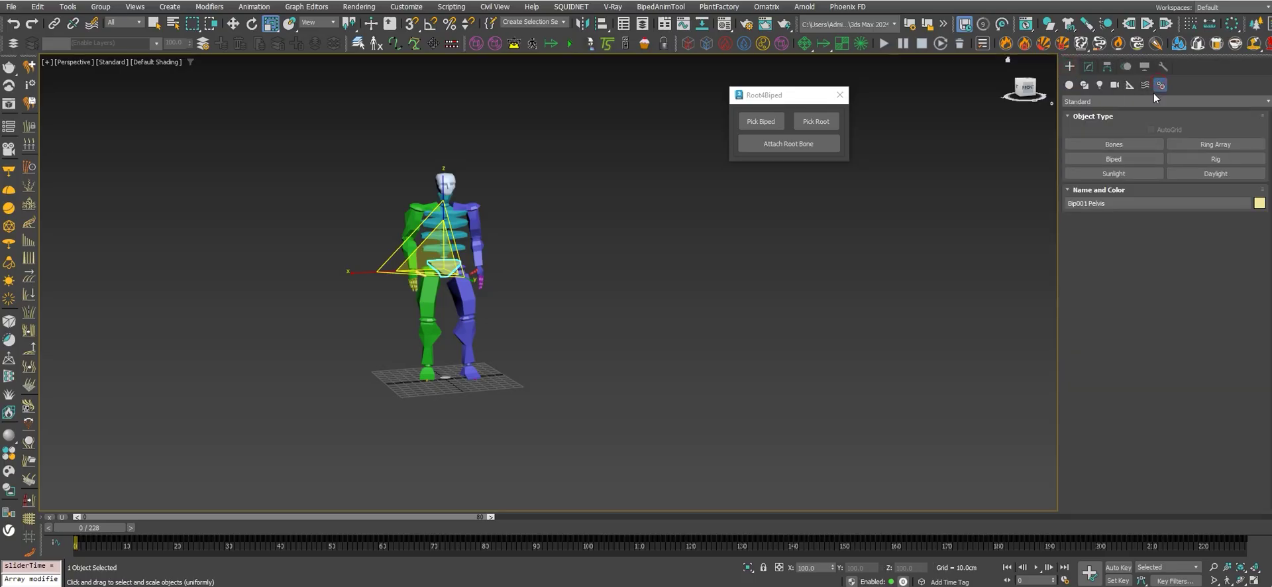
left_click(1120, 148)
scroll(523, 345, "up", 1)
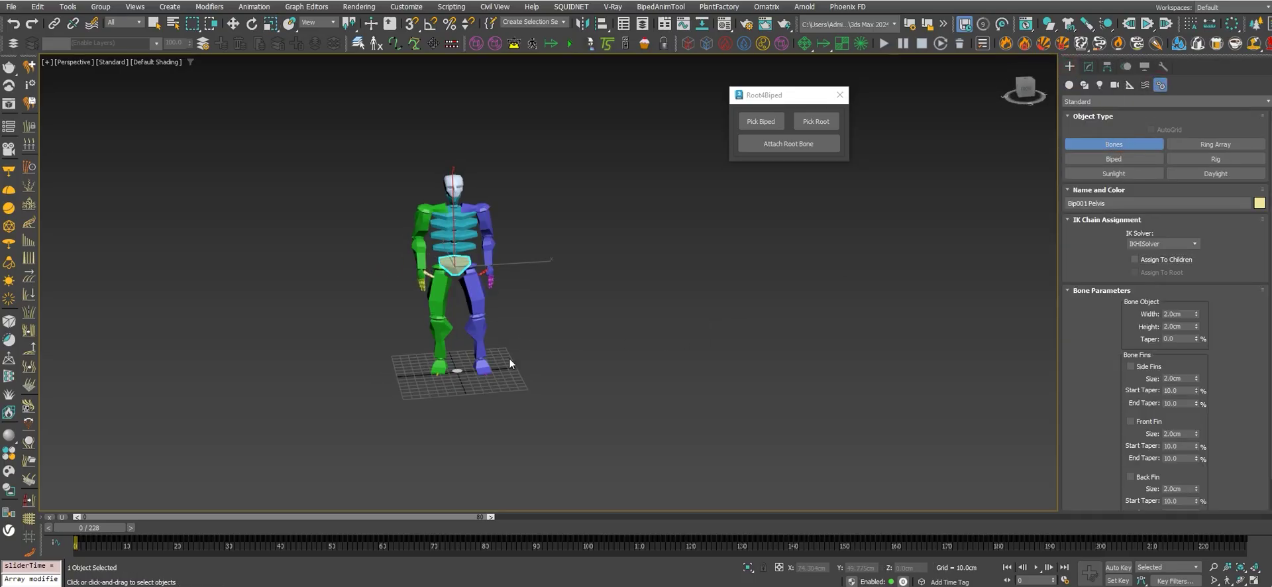
scroll(523, 365, "up", 2)
left_click(524, 377)
left_click(542, 376)
right_click(562, 372)
- Select the new bone and rename it Root in the Modify panel
scroll(547, 393, "up", 2)
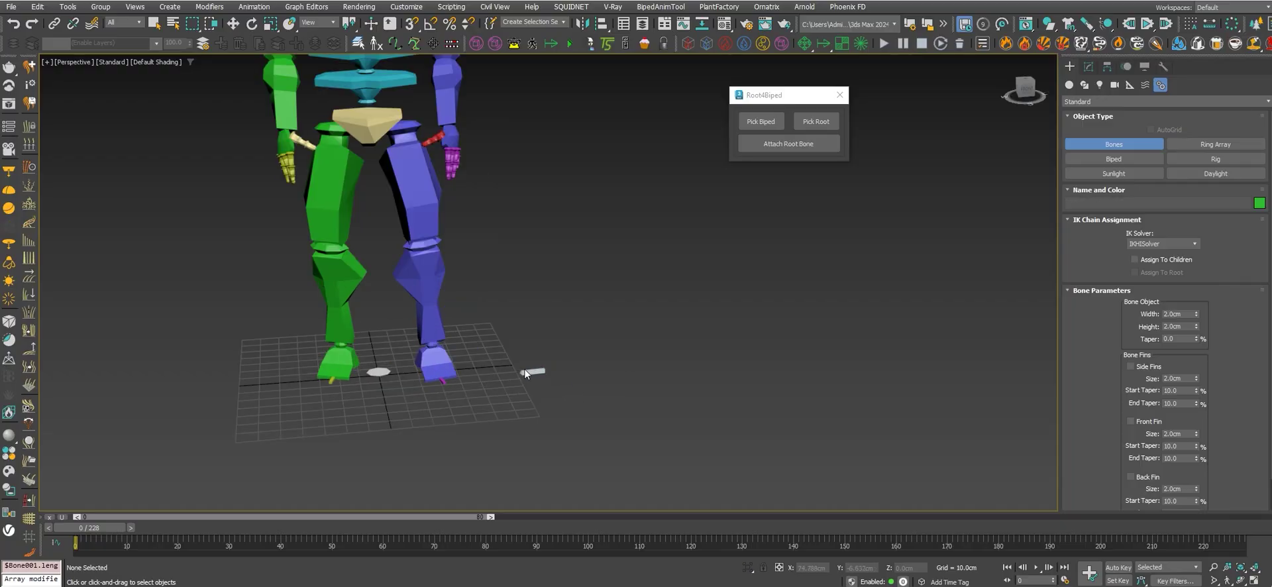
key("w")
left_click(533, 371)
left_click(1088, 66)
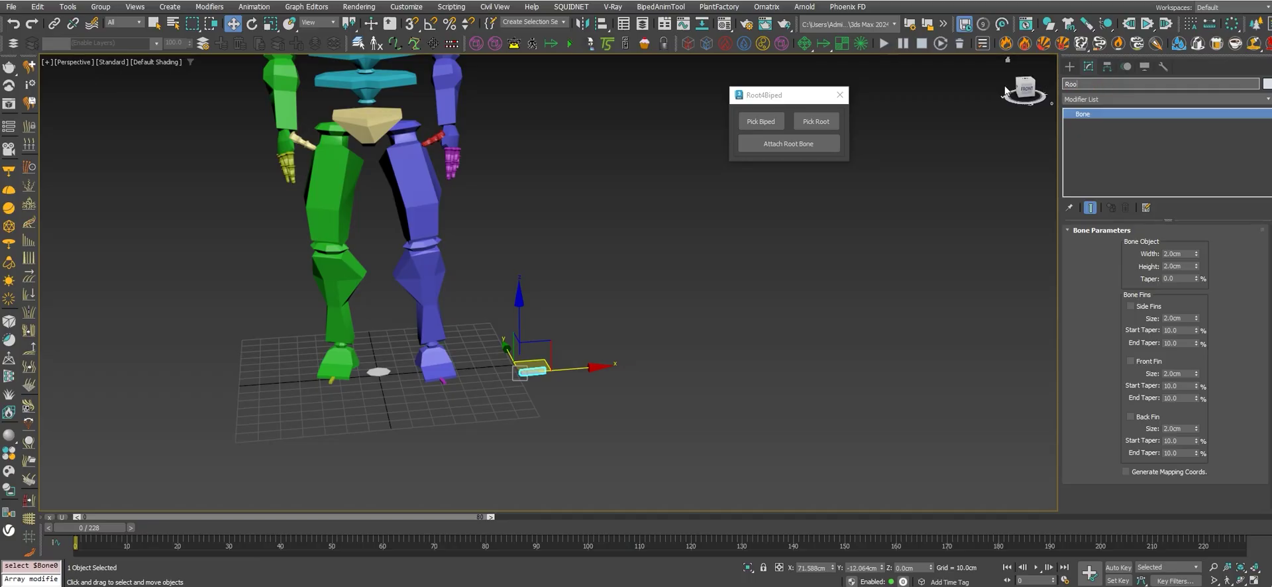
middle_click_drag(493, 343, 622, 280, "alt")
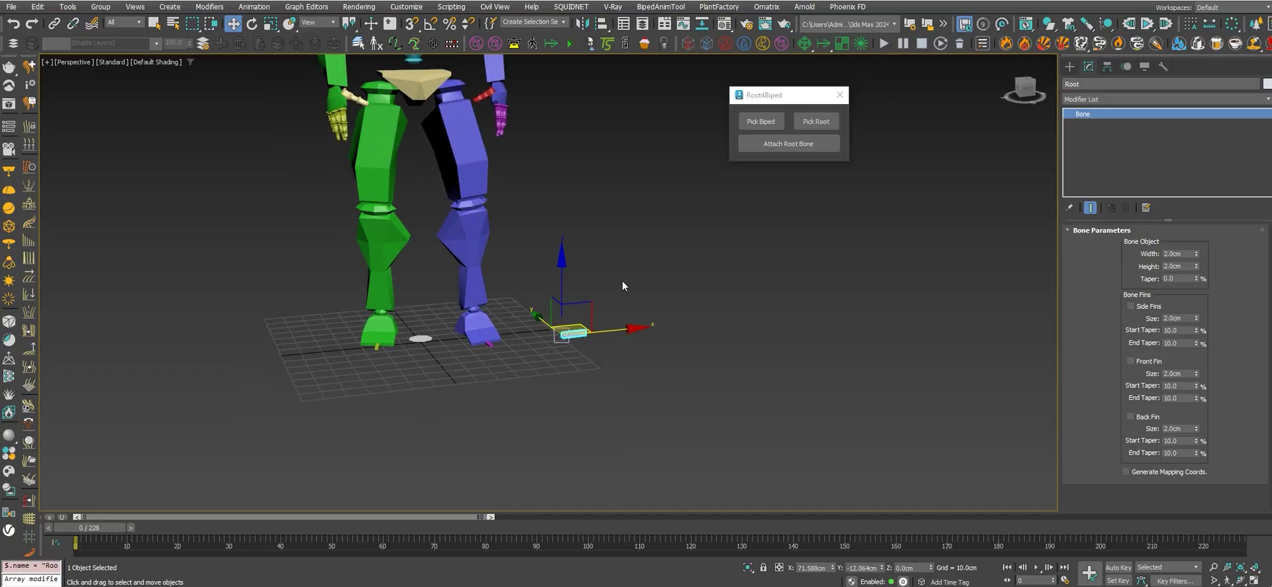
- Zero the Root bone's X and Y position and confirm its rotation values are 0
right_click(231, 25)
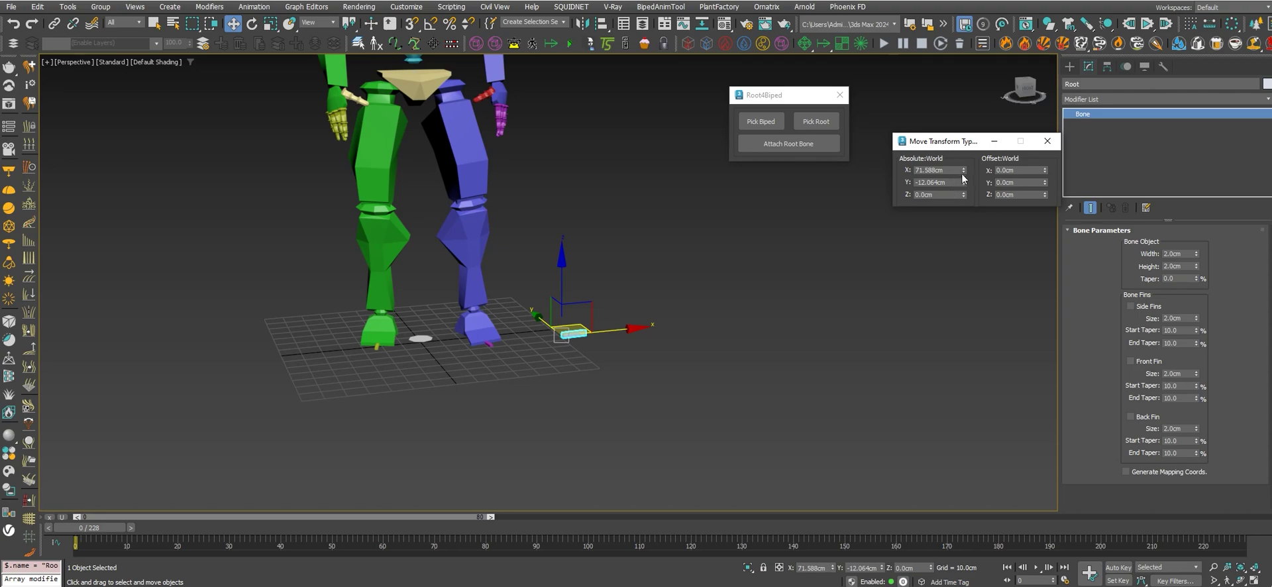
right_click(964, 171)
right_click(964, 183)
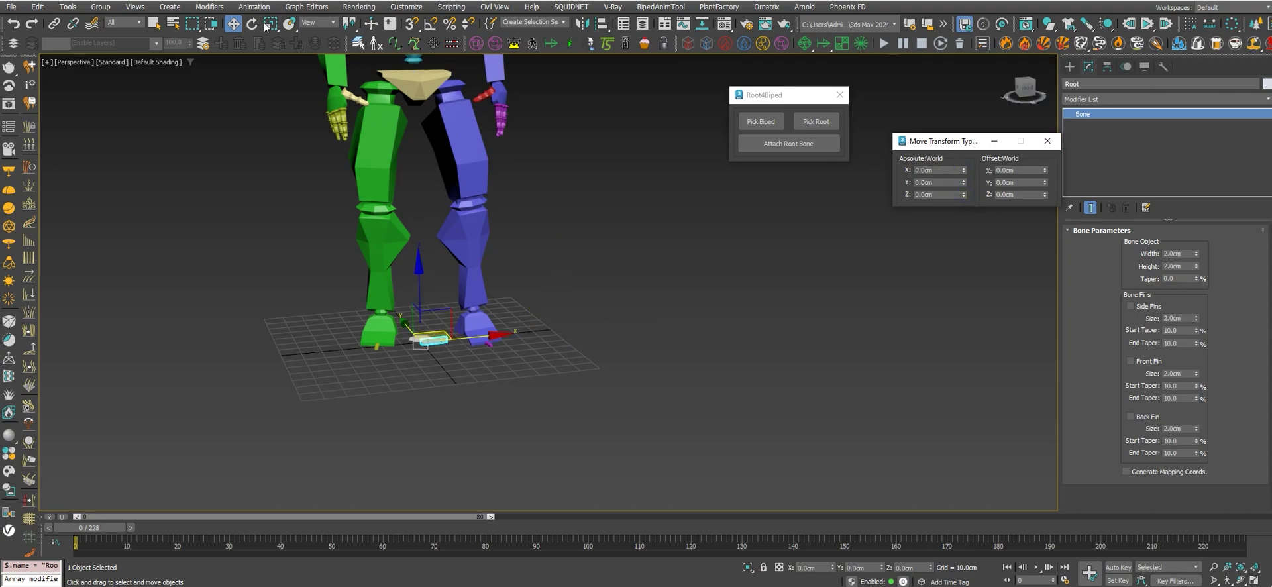
key("e")
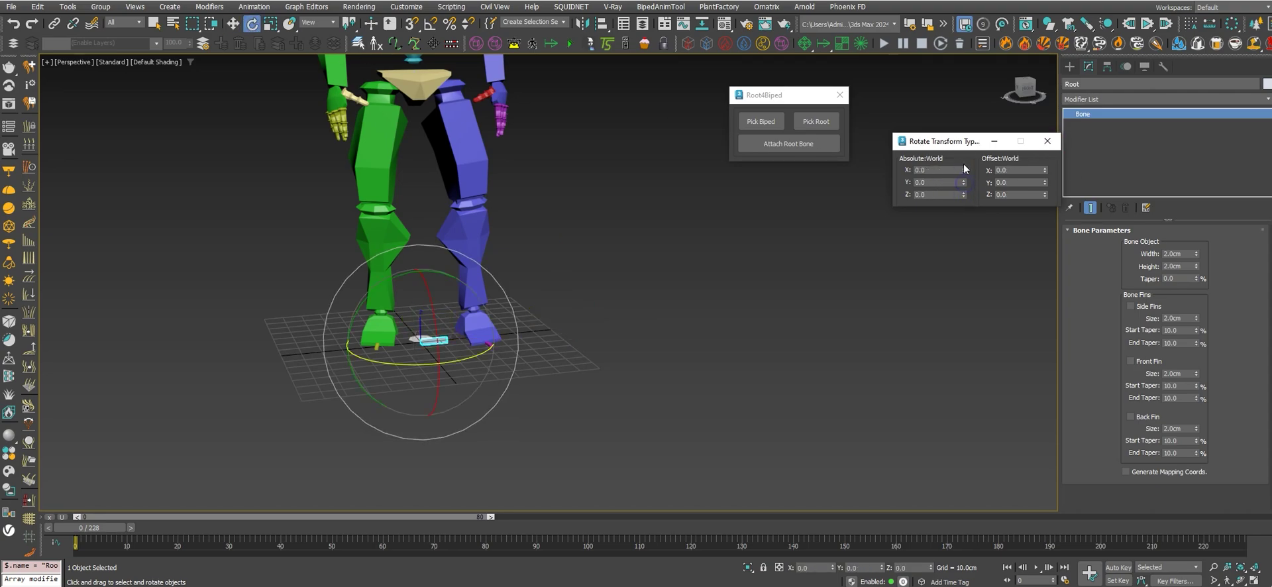
left_click_drag(952, 143, 722, 270)
left_click(765, 272)
scroll(483, 304, "up", 5)
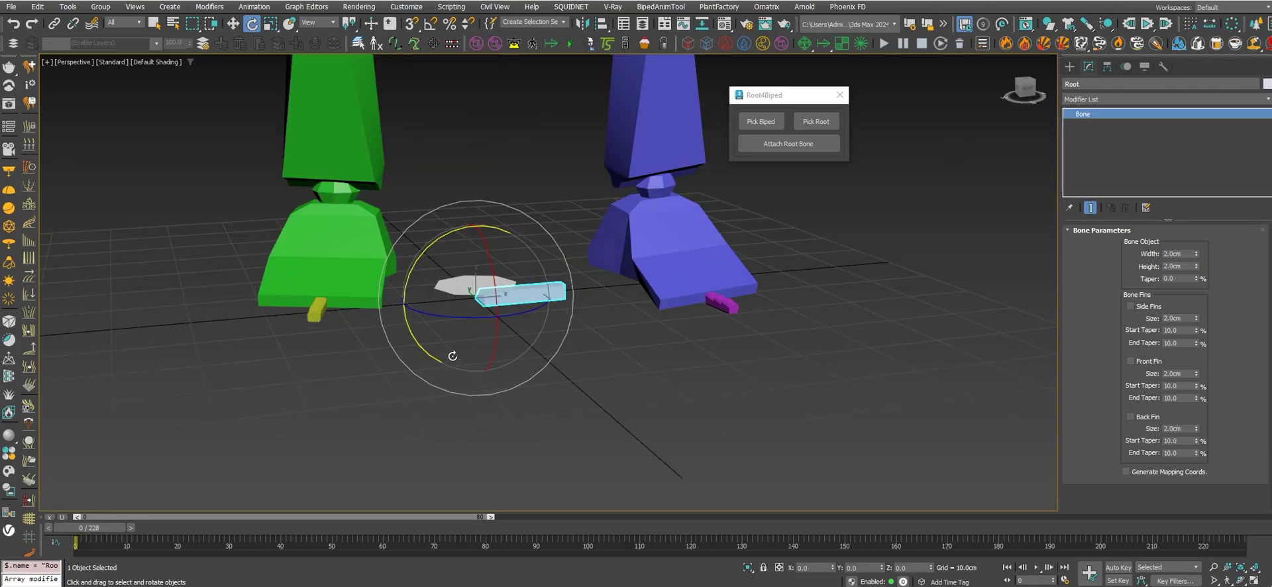
mouse_move(483, 305)
middle_mouse_down("alt")
mouse_move(490, 292)
mouse_move(505, 329)
mouse_move(510, 291)
middle_mouse_up("alt")
- Scrub the timeline to frames 38 and 67 to check the walk against the Root
key("w")
scroll(519, 244, "down", 3)
scroll(464, 336, "up", 3)
scroll(465, 337, "down", 3)
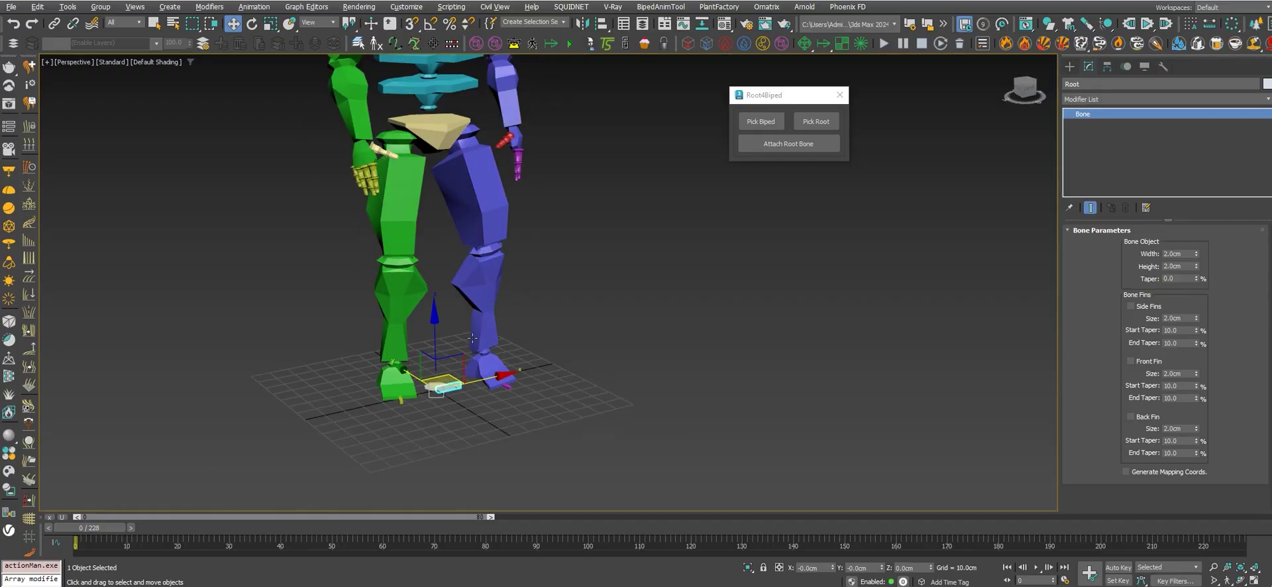
scroll(460, 377, "up", 3)
scroll(457, 420, "down", 2)
scroll(457, 420, "down", 1)
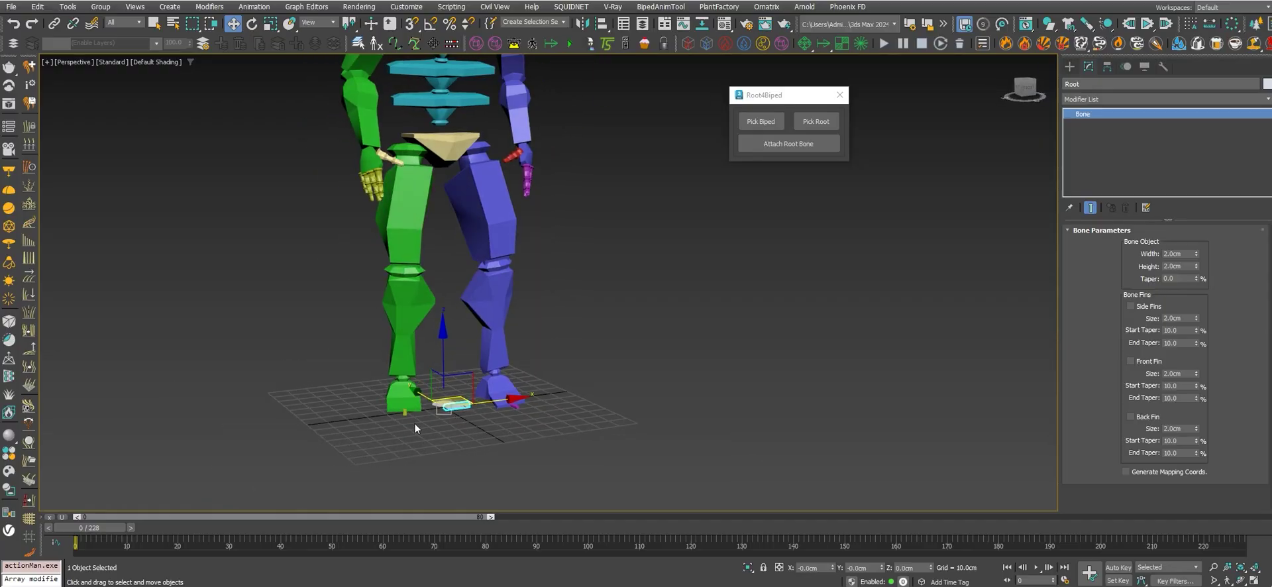
scroll(416, 424, "down", 2)
left_click_drag(90, 527, 276, 527)
left_click_drag(436, 545, 420, 545)
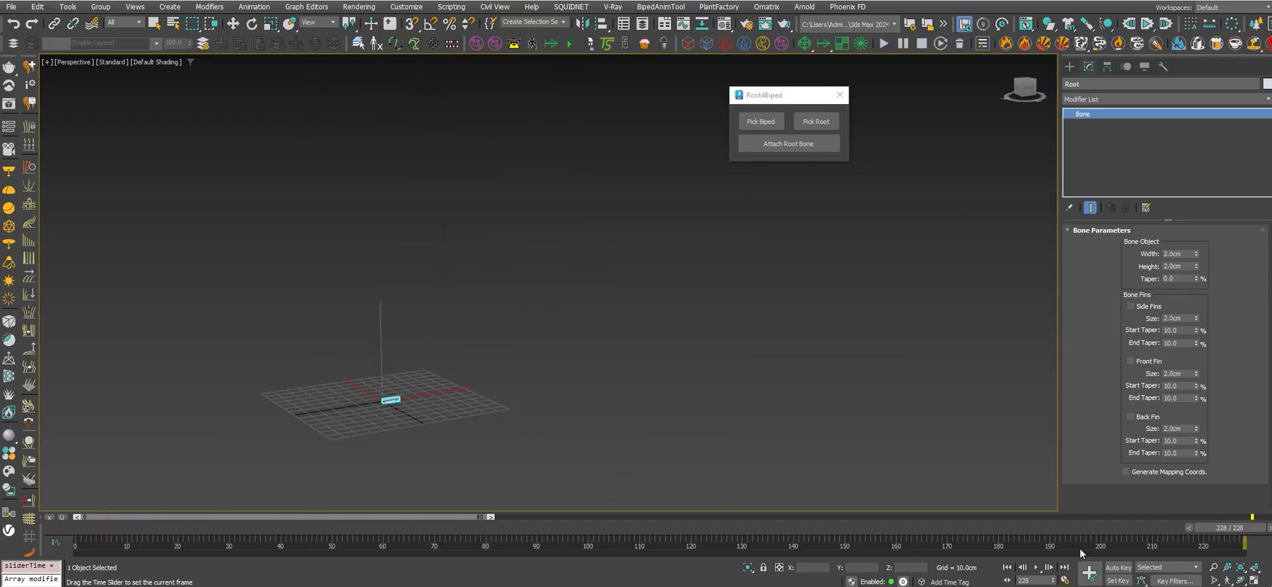
- Scrub the walk back to frame 0 and centre the skeleton in the view
key("w")
scroll(409, 394, "down", 2)
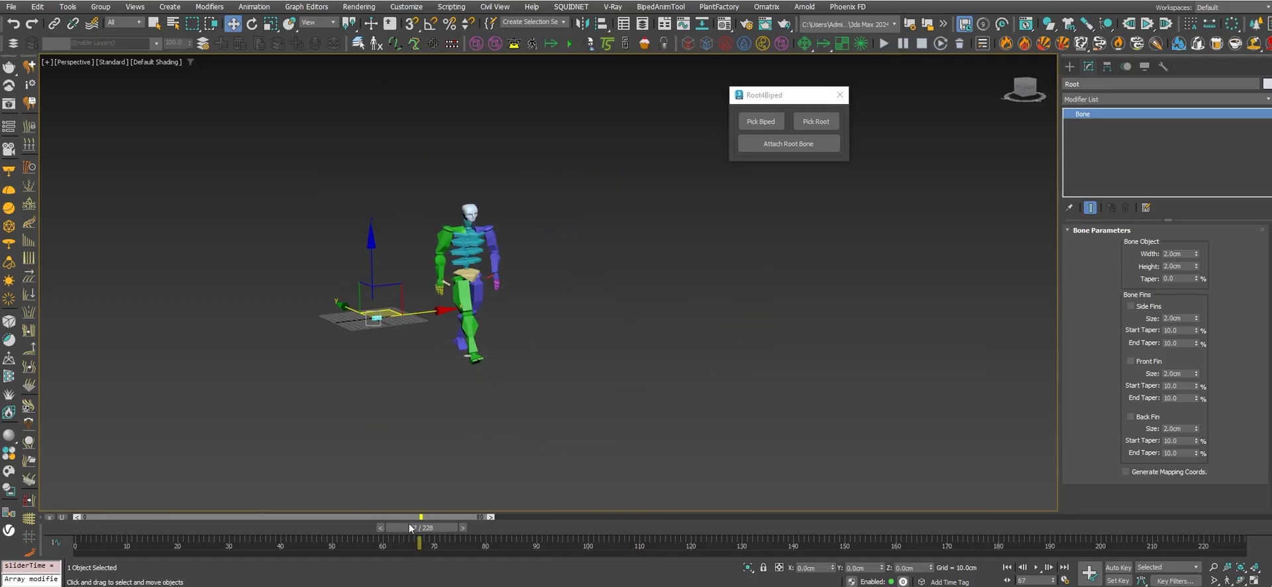
left_click_drag(408, 528, 86, 528)
scroll(460, 287, "up", 3)
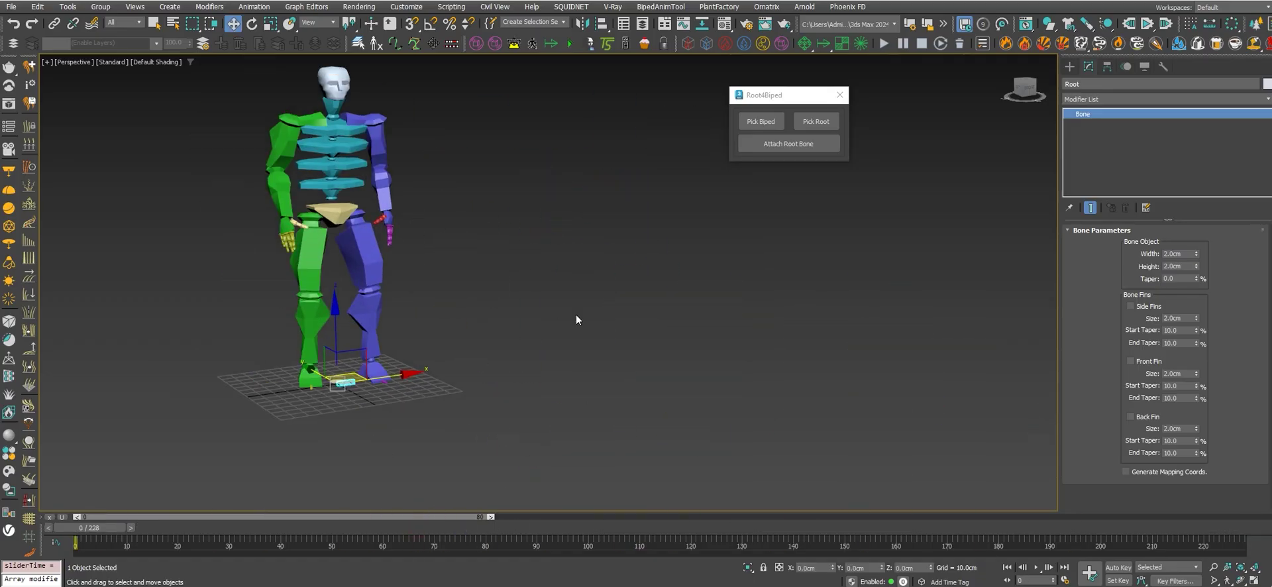
middle_click_drag(553, 311, 517, 312)
scroll(517, 312, "up", 2)
scroll(517, 312, "up", 1)
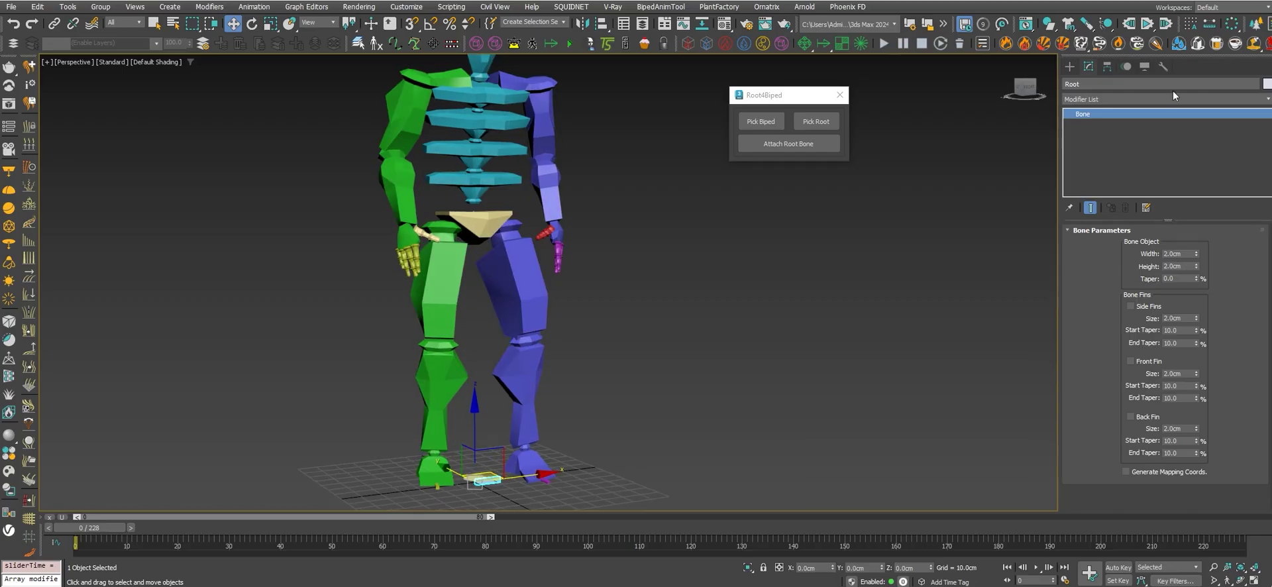
left_click(1145, 67)
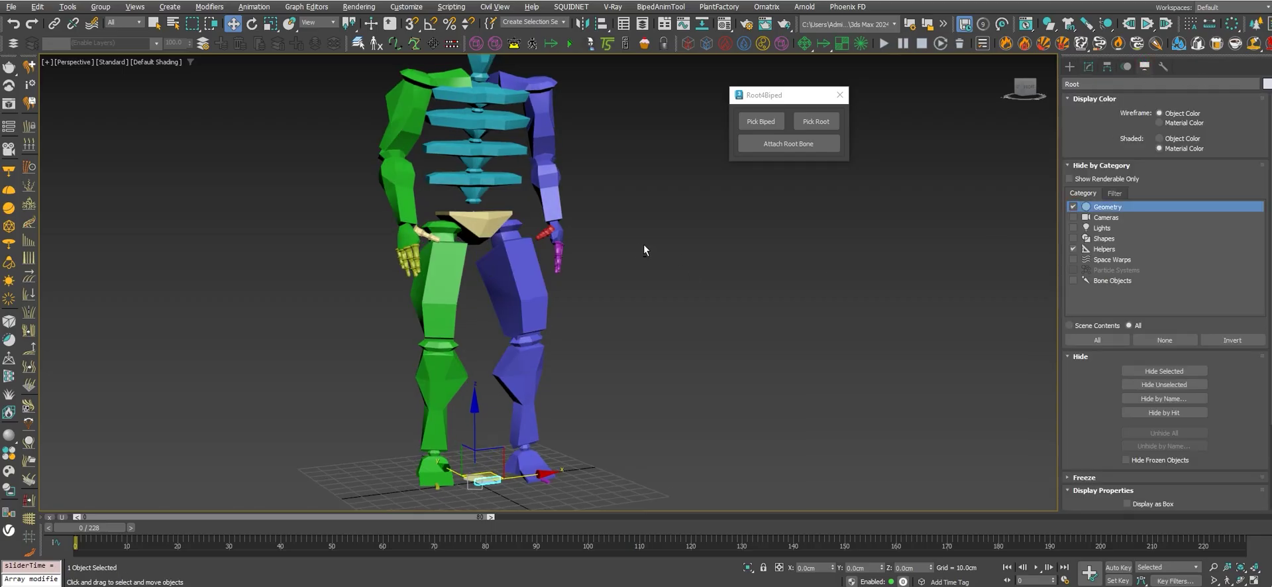
middle_click_drag(700, 258, 707, 246)
- Turn on Display as Box for the biped's pelvis in Object Properties
left_click(481, 210)
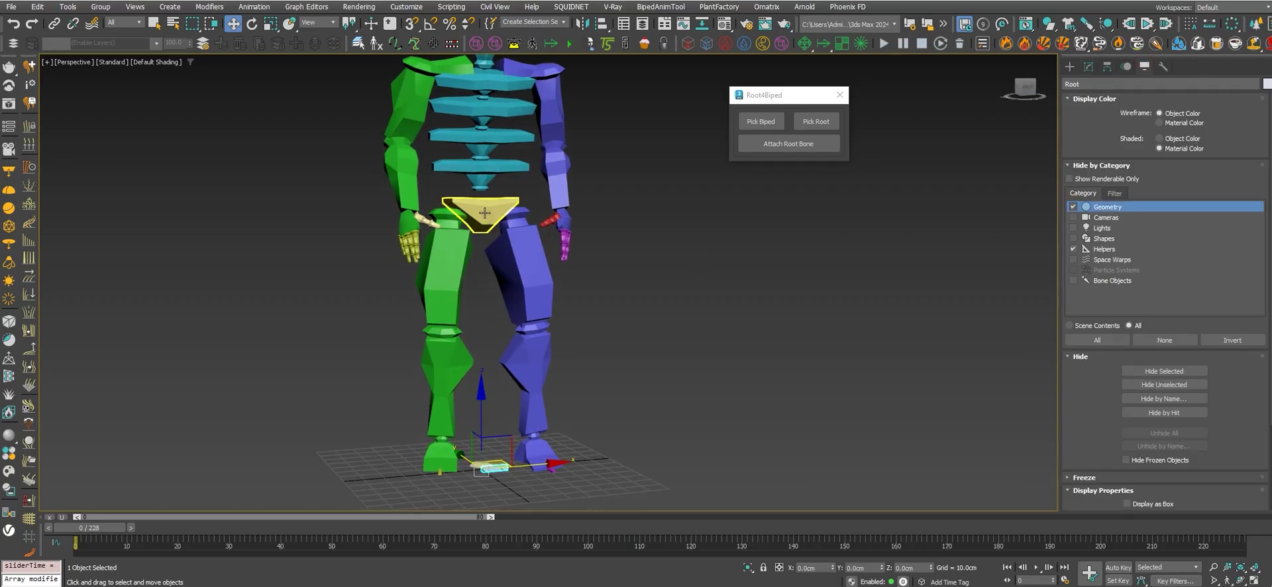
right_click(481, 211)
left_click(518, 321)
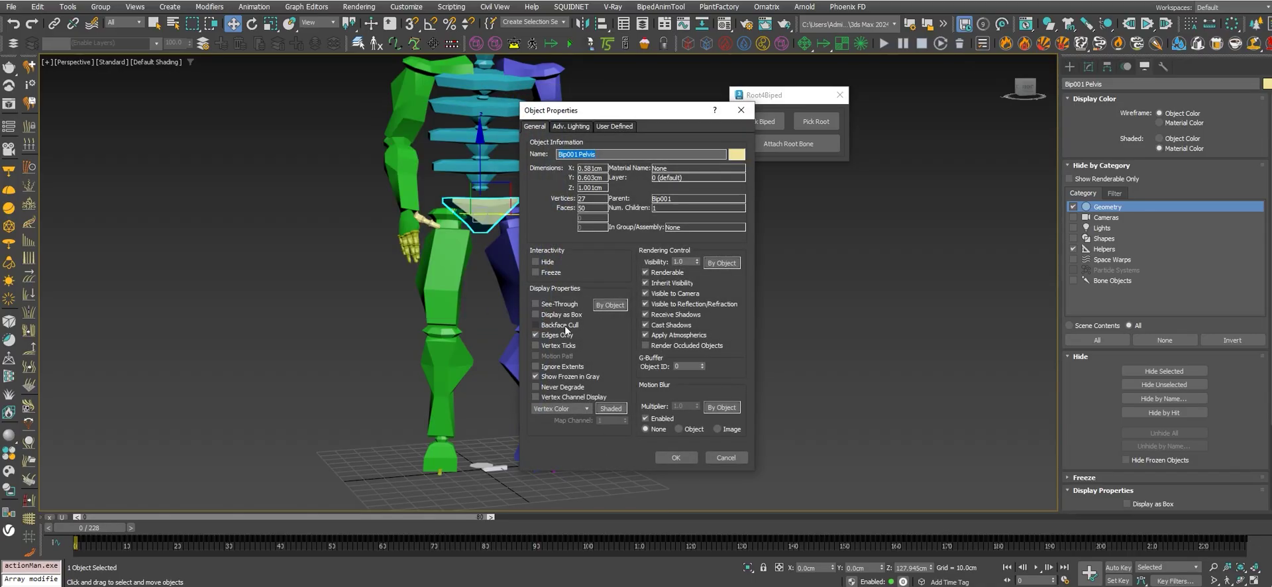
left_click(689, 457)
left_click(734, 363)
- Check Bip001 sits above the Root, undoing a trial sideways move, then reselect Root
mouse_move(734, 363)
middle_mouse_down("alt")
mouse_move(697, 344)
mouse_move(716, 364)
mouse_move(605, 337)
middle_mouse_up("alt")
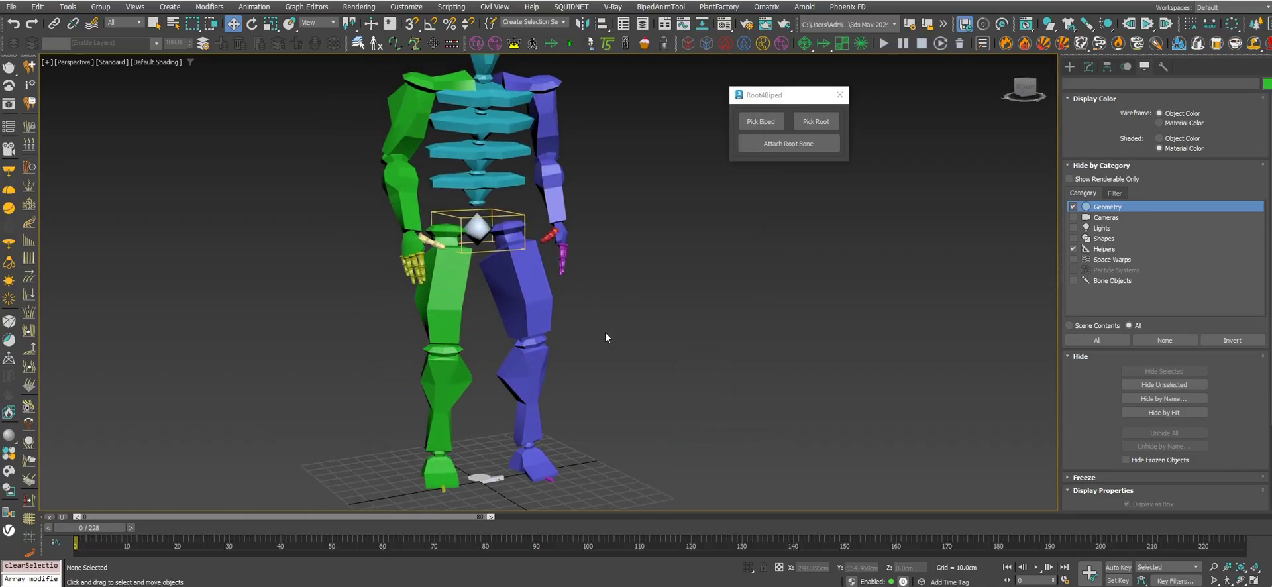
left_click(491, 482)
middle_click_drag(491, 482, 441, 460)
left_click(431, 208)
middle_click_drag(430, 208, 398, 209)
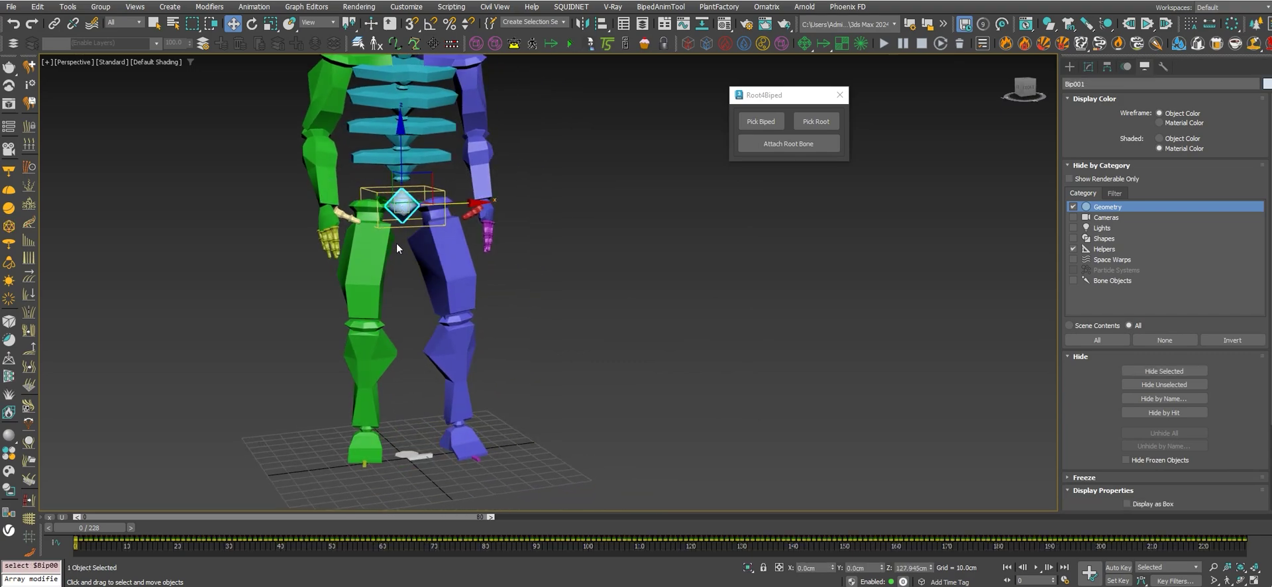
left_click_drag(467, 200, 487, 211)
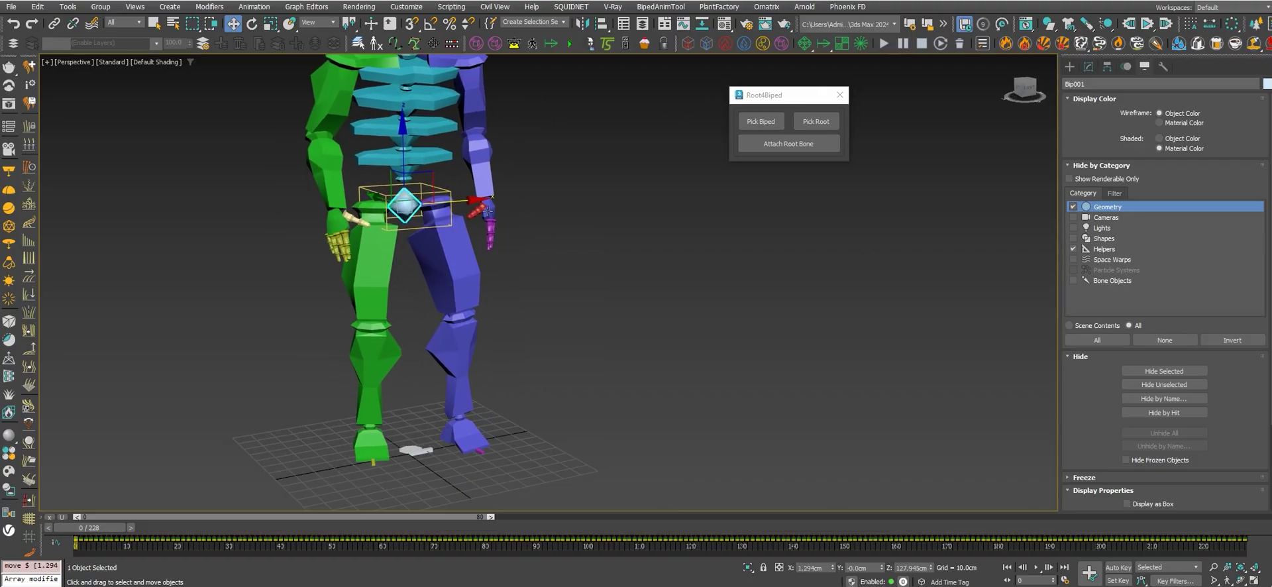
key("ctrl+z")
middle_click_drag(471, 191, 417, 218, "alt")
scroll(422, 221, "down", 3)
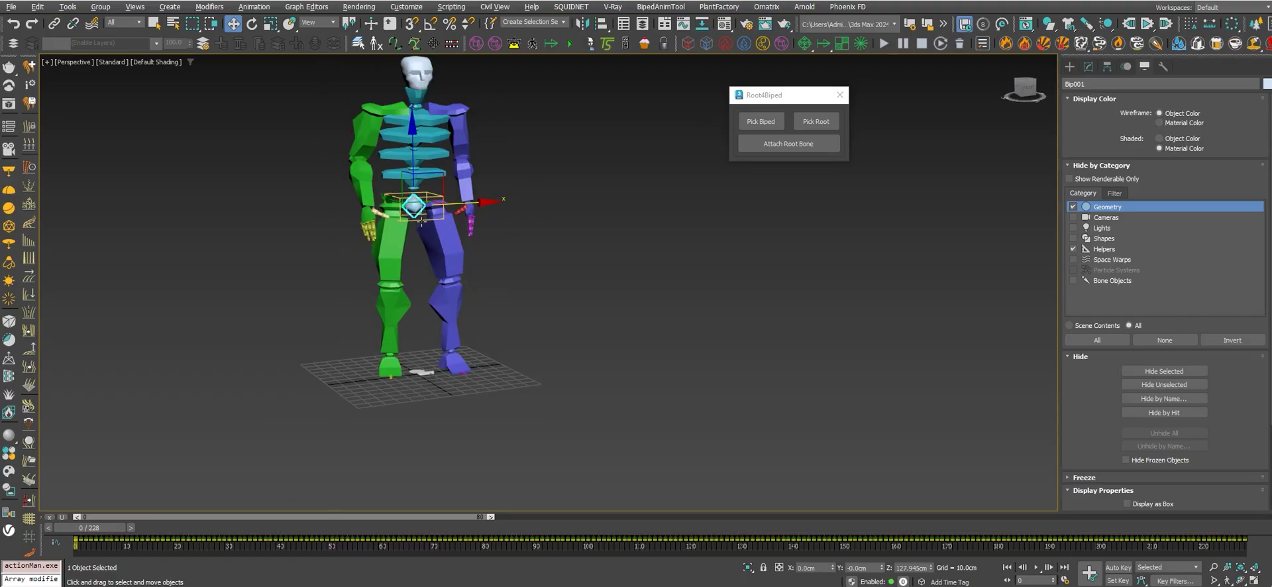
left_click(424, 375)
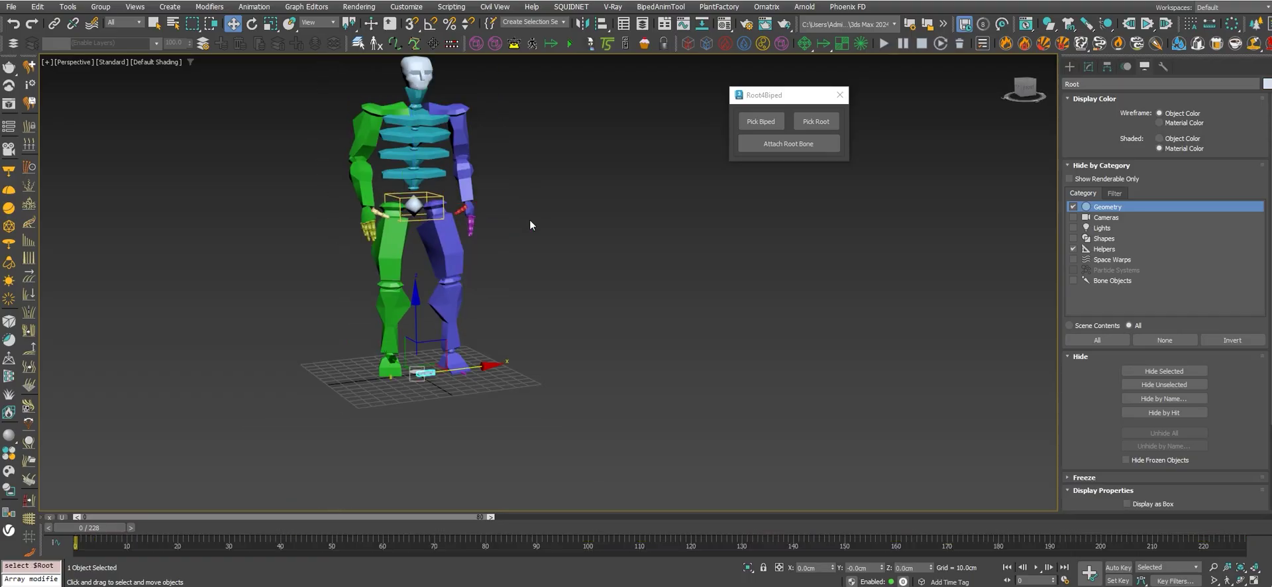
- In Root4Biped, pick Bip001 as the biped
middle_click_drag(504, 221, 543, 233)
left_click_drag(746, 97, 728, 94)
left_click(745, 120)
scroll(467, 247, "up", 4)
left_click(391, 202)
scroll(391, 205, "down", 5)
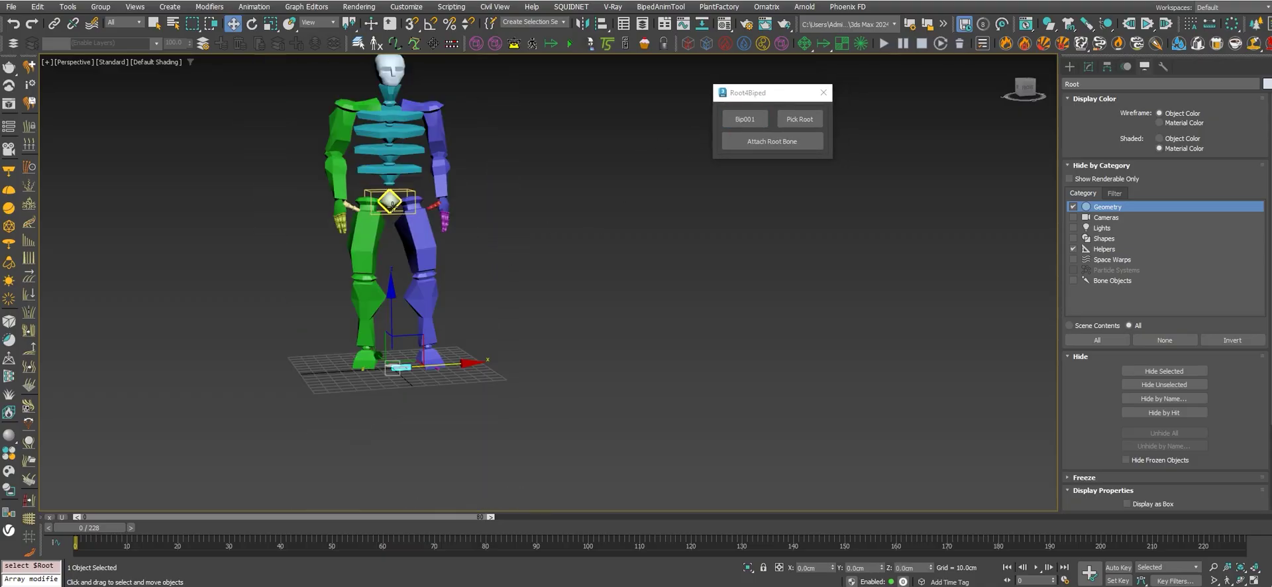
scroll(437, 292, "up", 4)
scroll(502, 281, "up", 1)
- Pick the Root helper as the root and attach it as Bip001's root bone
left_click(799, 121)
left_click(433, 304)
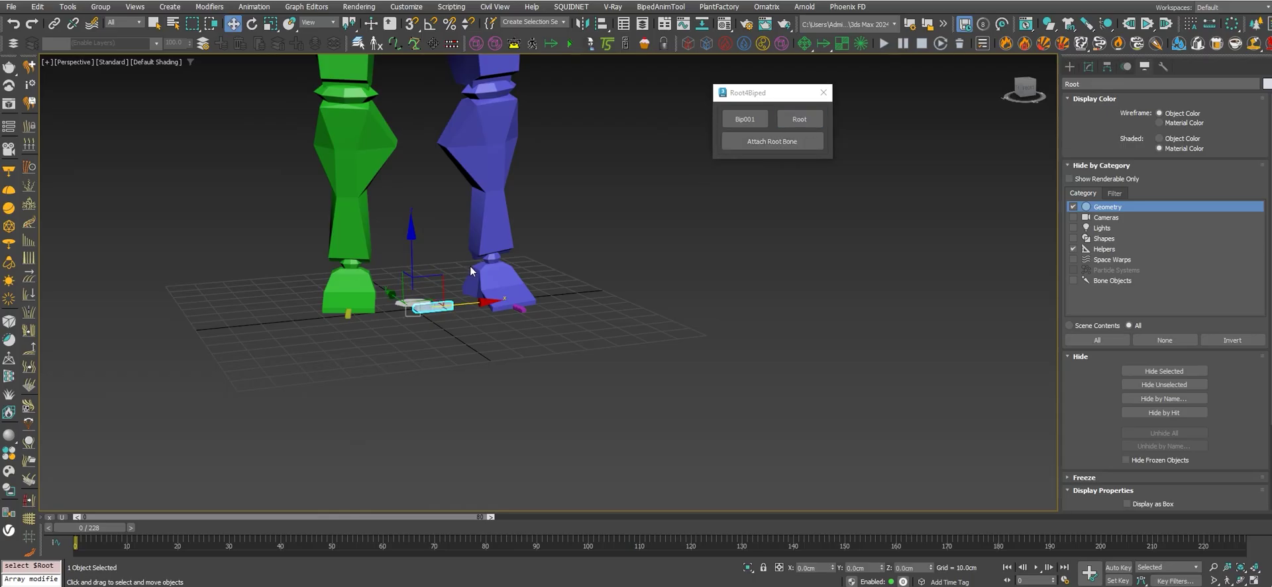
scroll(450, 298, "down", 4)
middle_click_drag(542, 280, 513, 277)
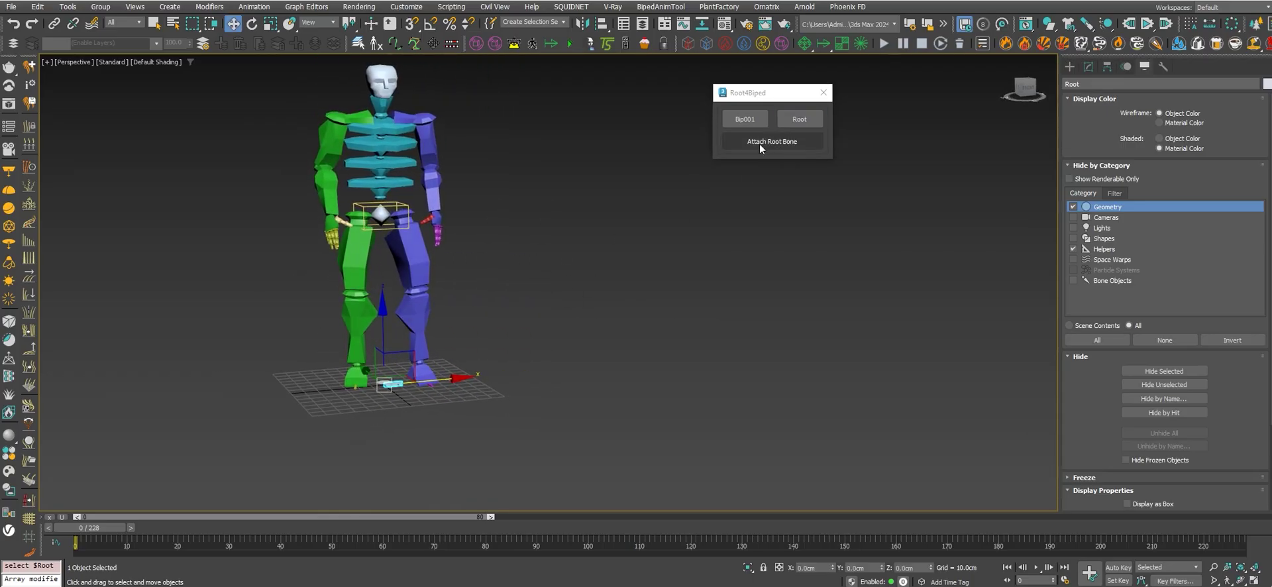
left_click(766, 142)
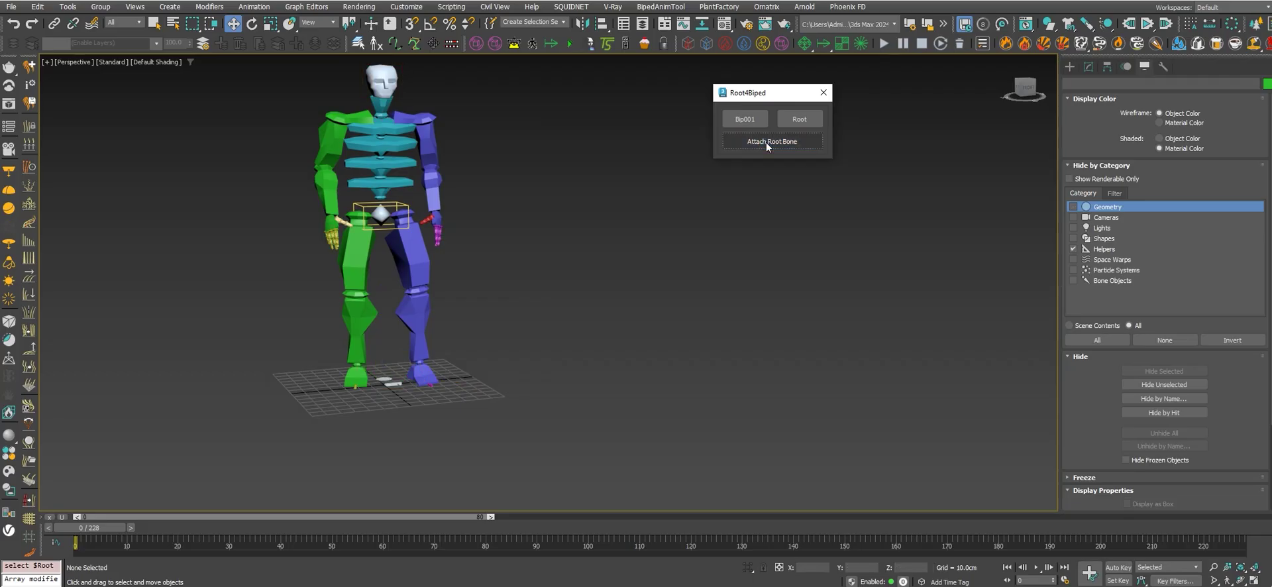
scroll(549, 255, "down", 3)
middle_click_drag(540, 329, 473, 344)
left_click(1038, 570)
scroll(464, 410, "up", 5)
scroll(489, 430, "down", 2)
scroll(489, 431, "down", 4)
middle_click_drag(610, 403, 587, 422)
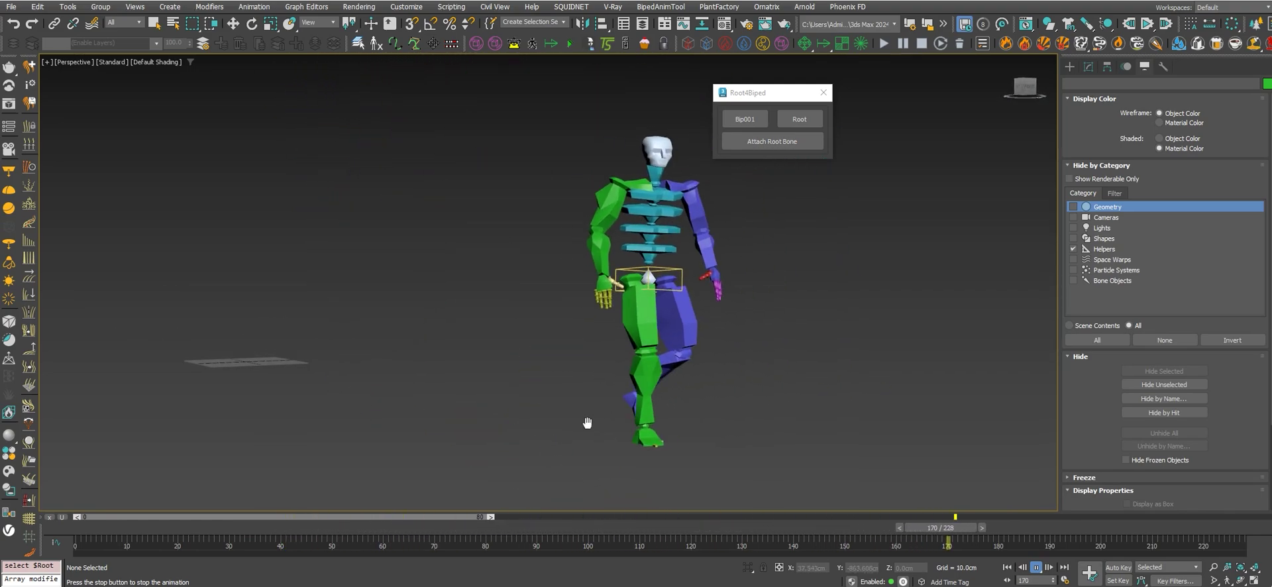
scroll(626, 401, "down", 3)
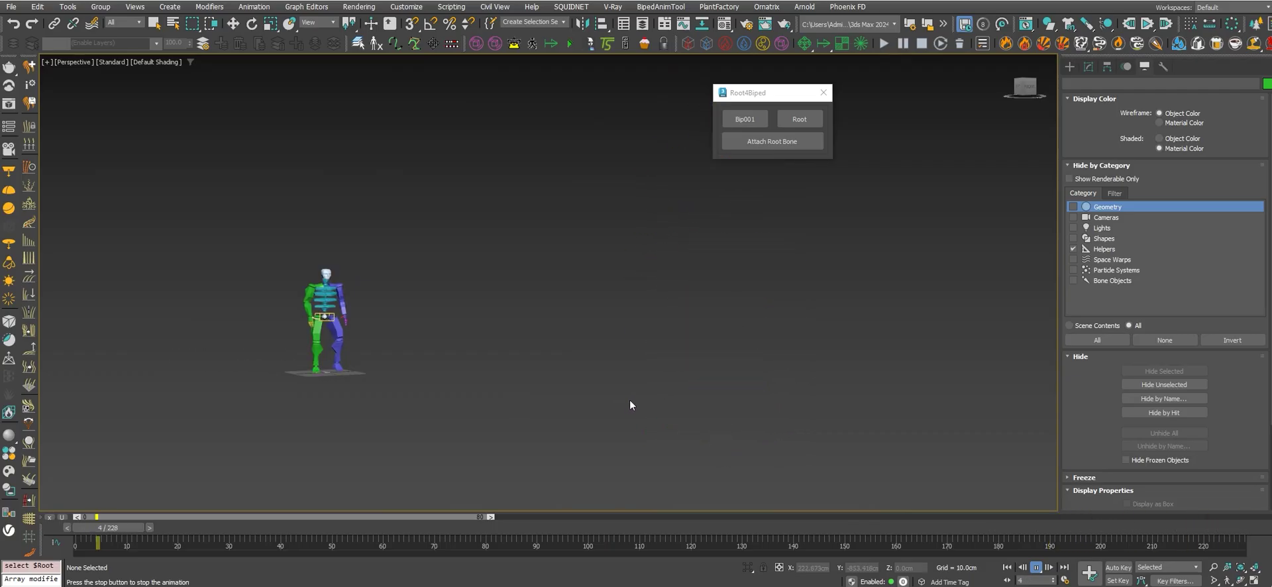
mouse_move(367, 528)
left_mouse_down()
mouse_move(713, 527)
mouse_move(741, 496)
left_mouse_up()
key("Home")
mouse_move(270, 363)
middle_mouse_down()
mouse_move(471, 360)
mouse_move(388, 303)
mouse_move(508, 294)
middle_mouse_up()
scroll(474, 358, "up", 3)
- Select the Root helper, test-slide it about 20 cm along X, then undo
scroll(387, 301, "up", 3)
left_click(478, 274)
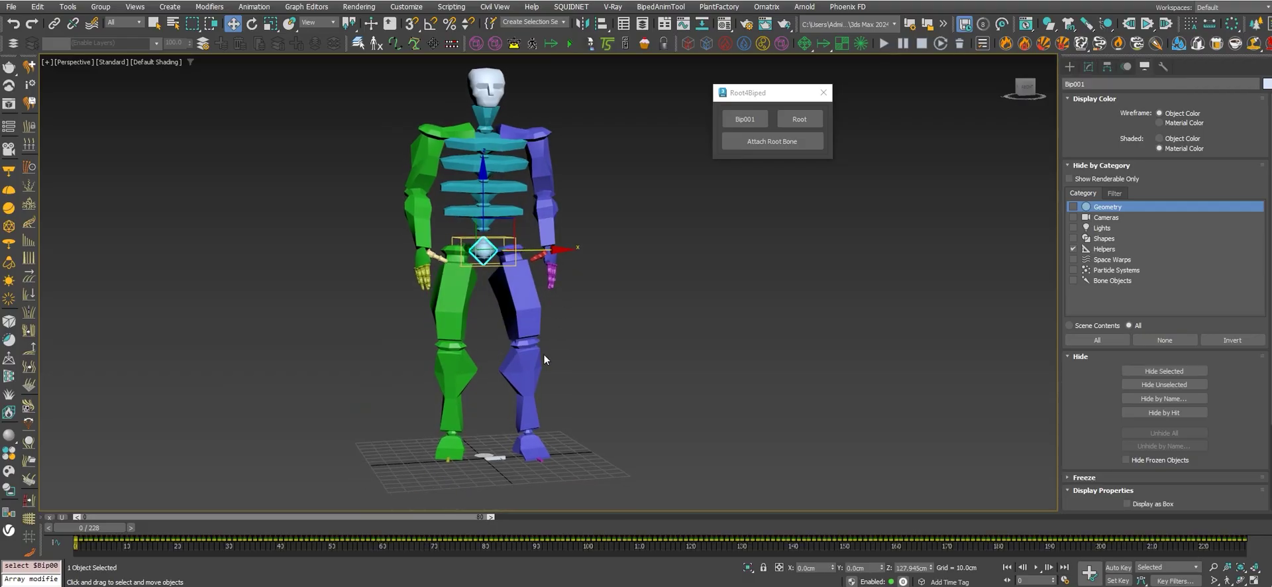
middle_click_drag(551, 346, 524, 333)
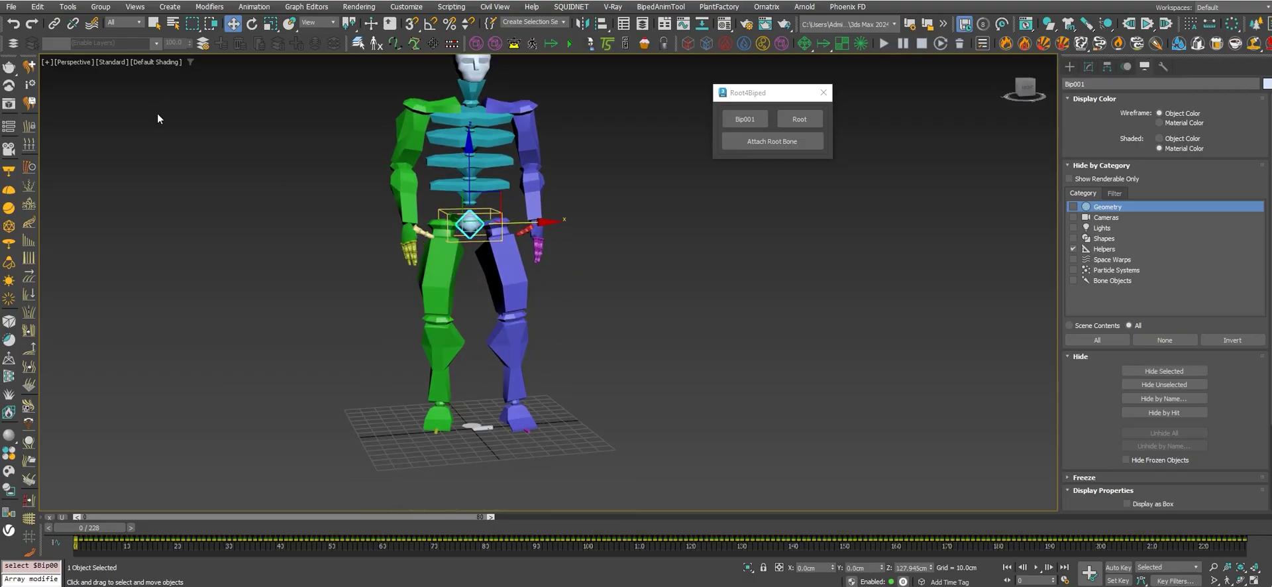
middle_click_drag(478, 251, 489, 245, "alt")
left_click(483, 424)
middle_click_drag(555, 377, 530, 421, "alt")
left_click_drag(530, 422, 562, 424)
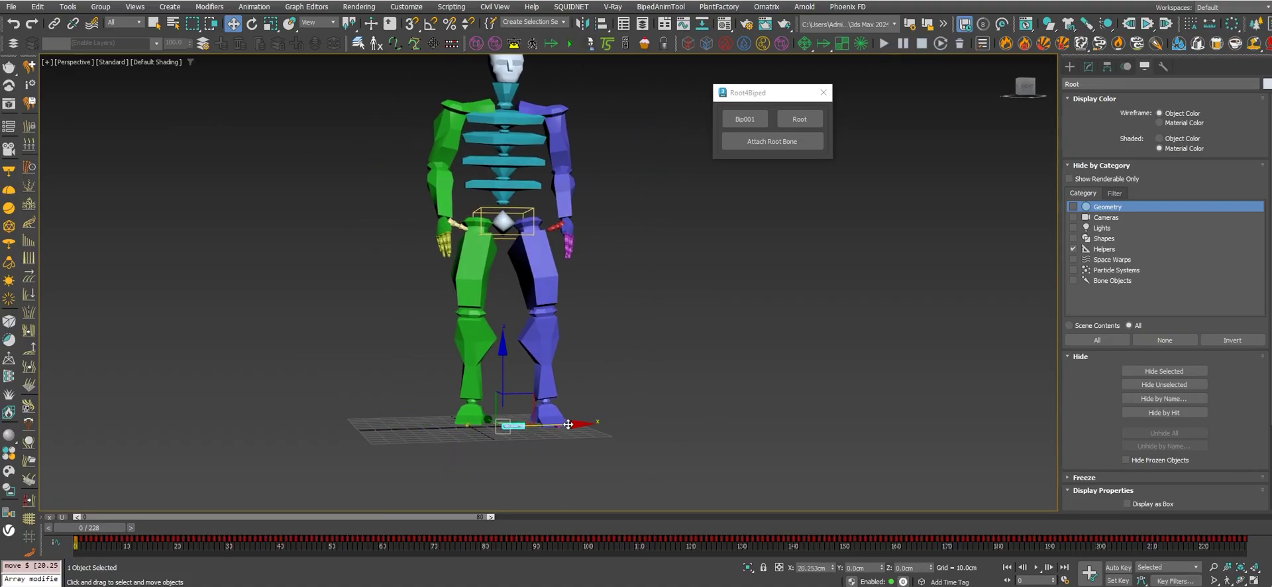
key("ctrl+z")
- Reselect the Root helper and delete its animation keys
middle_click_drag(562, 424, 464, 305, "alt")
scroll(460, 299, "up", 1)
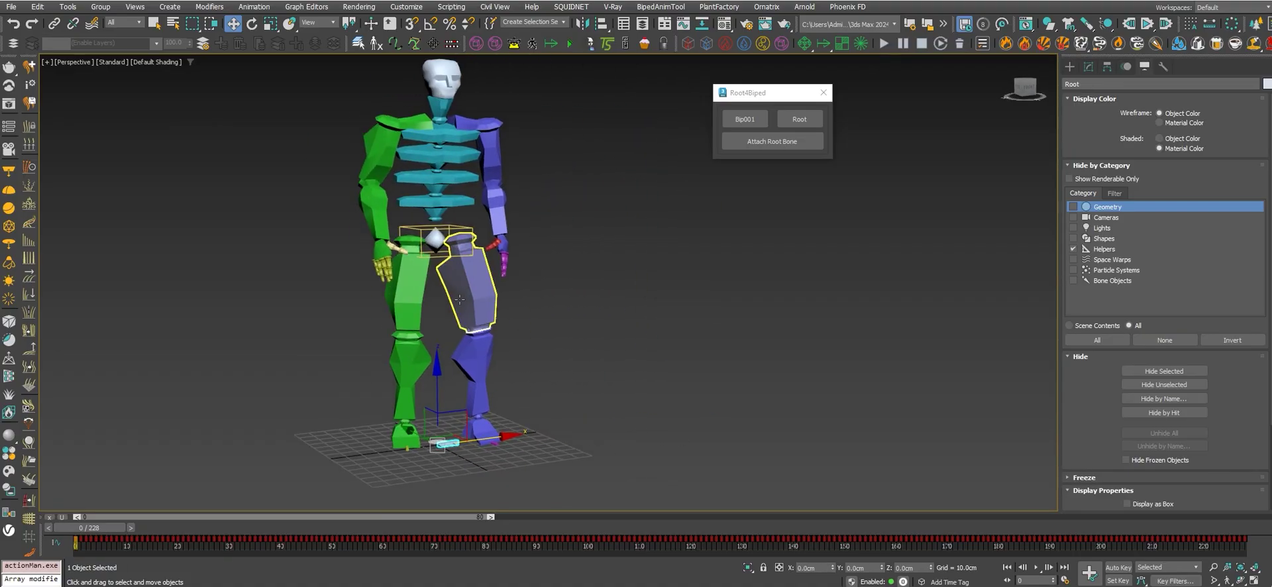
mouse_move(464, 451)
middle_mouse_down("alt")
mouse_move(509, 336)
mouse_move(535, 340)
mouse_move(470, 388)
mouse_move(449, 262)
middle_mouse_up("alt")
left_click(449, 262)
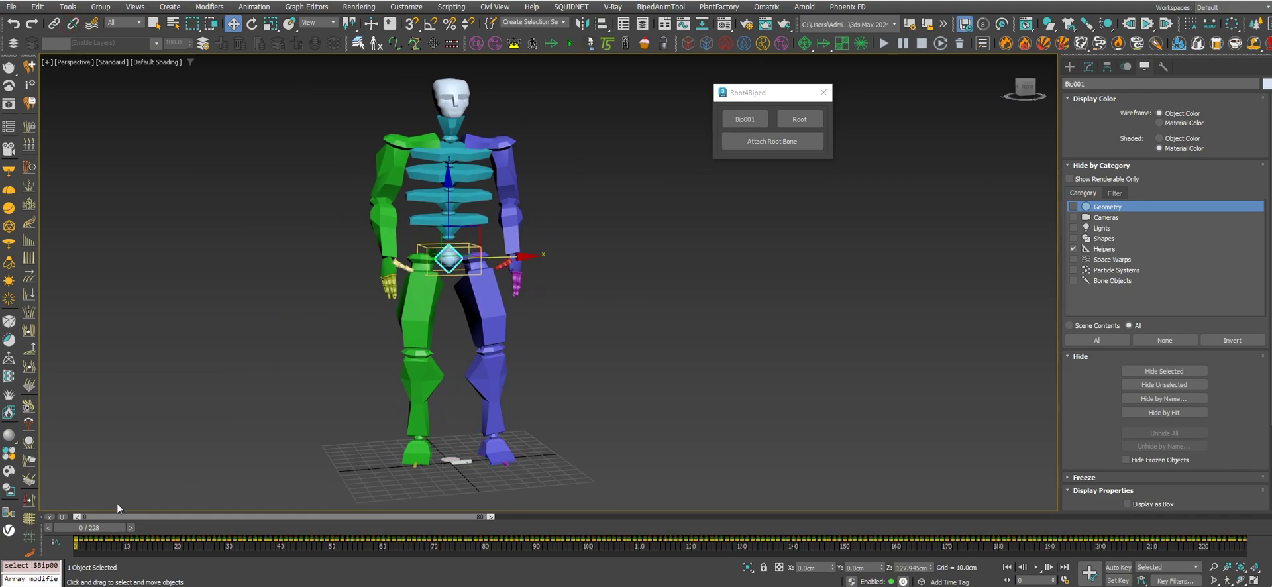
left_click(462, 461)
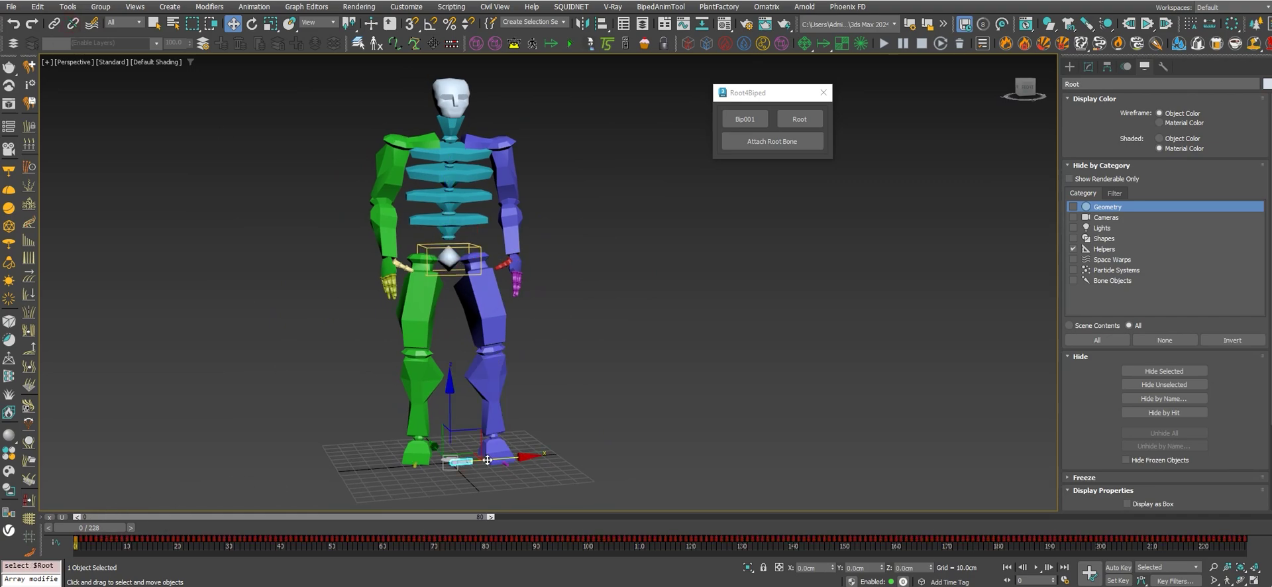
middle_click_drag(571, 462, 538, 436, "alt")
scroll(454, 440, "up", 4)
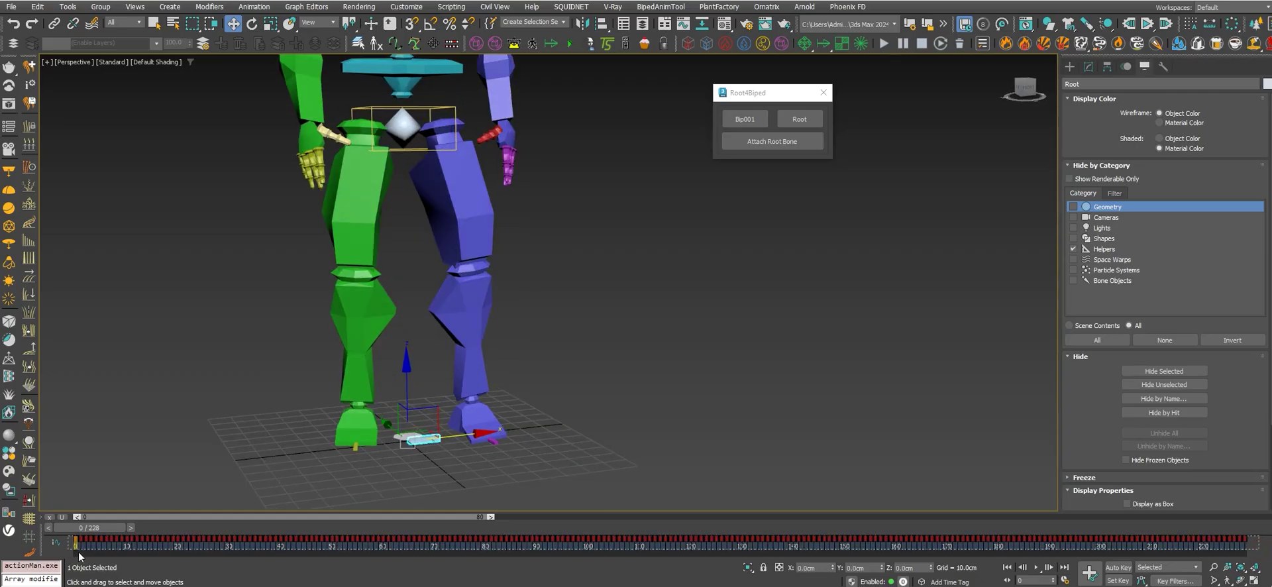
key("Delete")
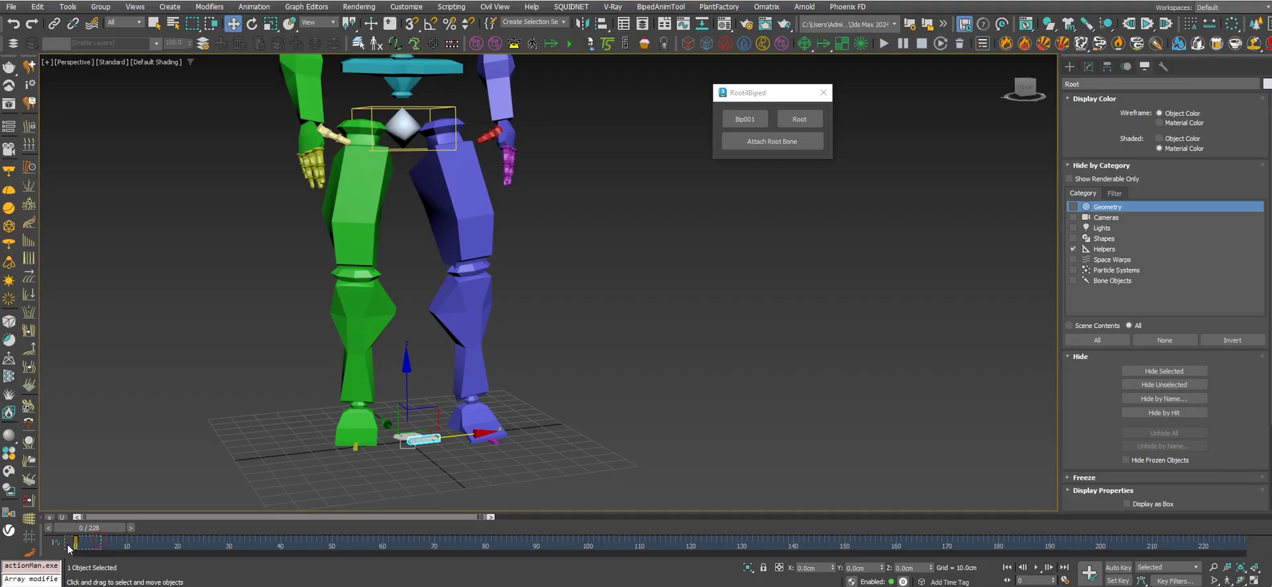
scroll(280, 485, "down", 2)
scroll(280, 485, "down", 2)
scroll(280, 484, "down", 1)
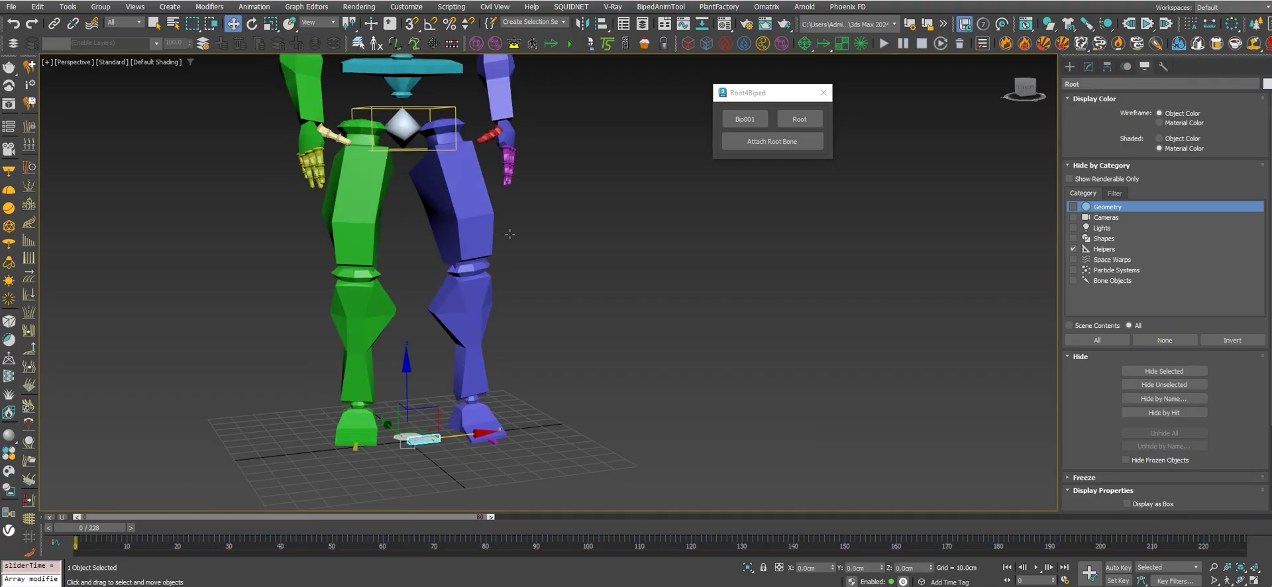
scroll(506, 226, "down", 2)
- Load walk.bip onto Bip001 through the Motion panel's Load File dialog
left_click(745, 118)
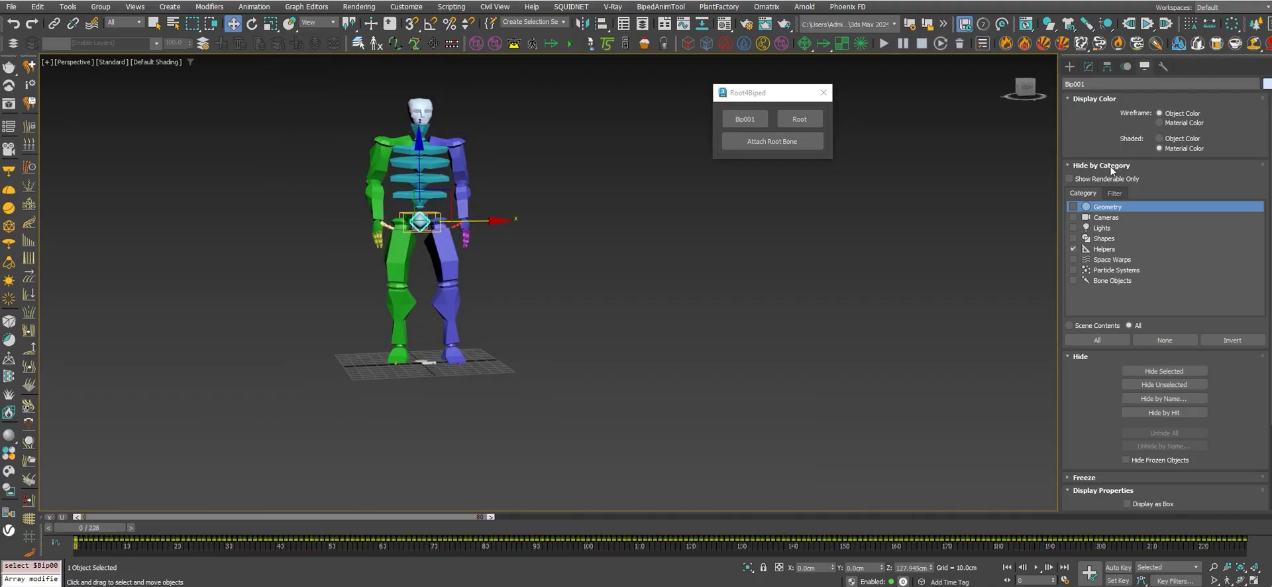
left_click(1130, 68)
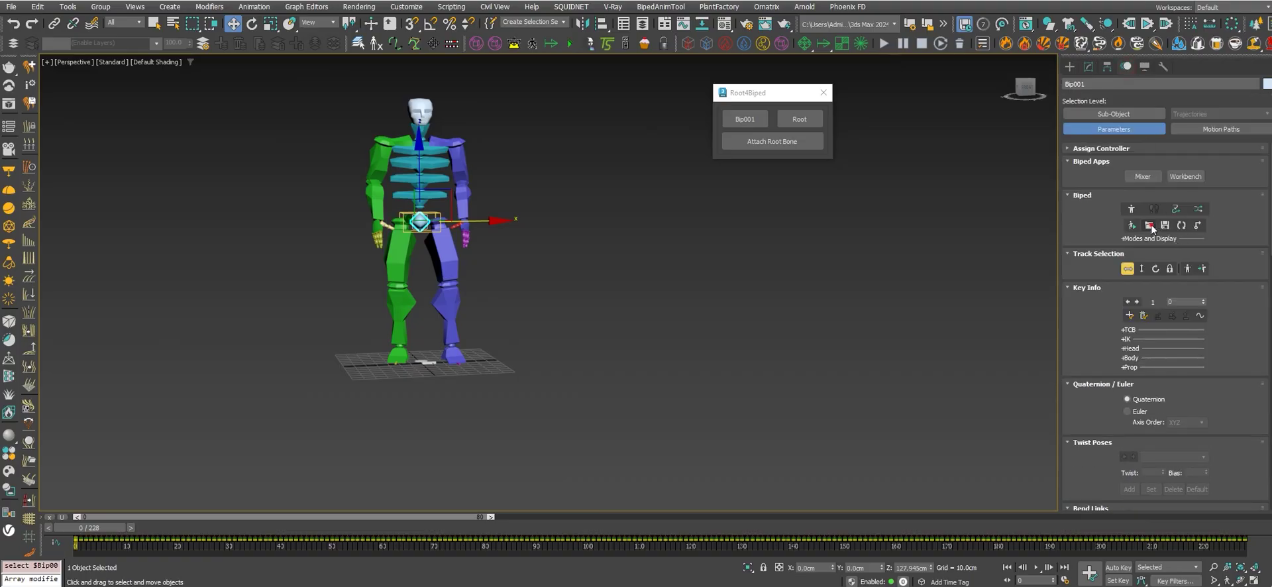
left_click(1149, 226)
left_click(106, 81)
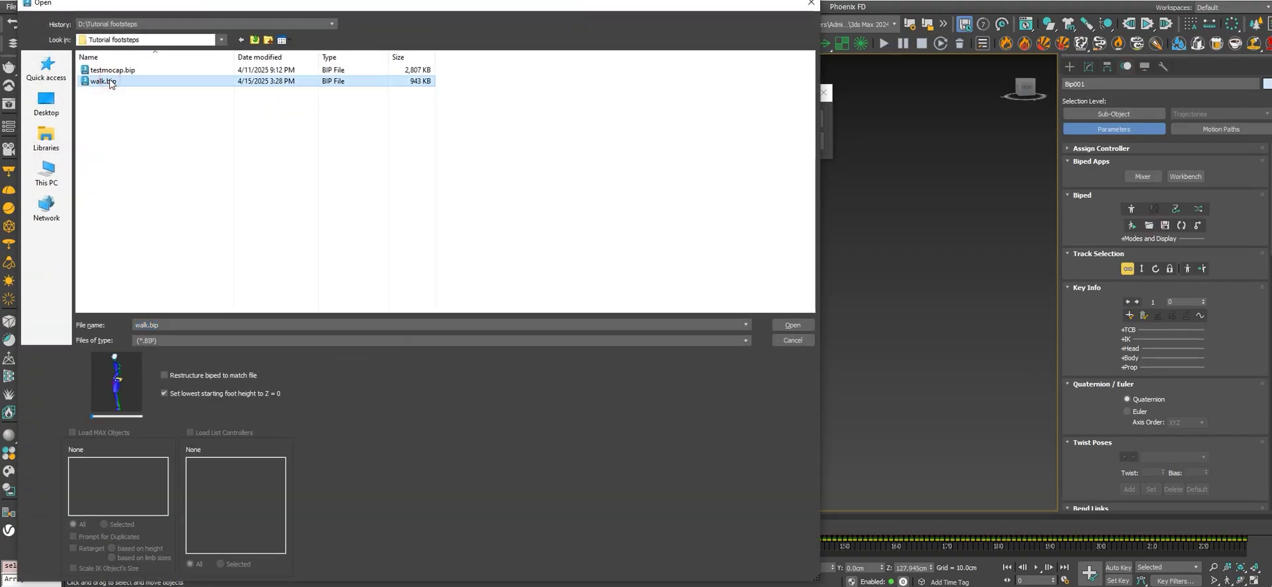
double_click(109, 81)
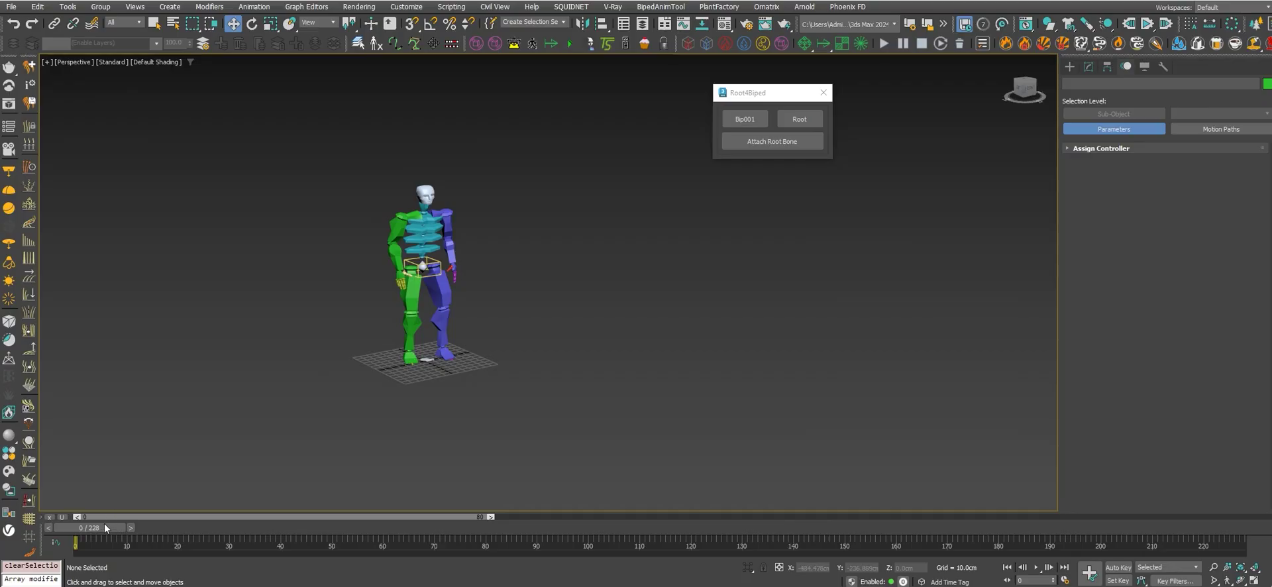
- Scrub to frame 47, select Bip001 and scroll the Motion panel down to Keyframing Tools
left_click_drag(105, 527, 322, 529)
scroll(486, 282, "up", 4)
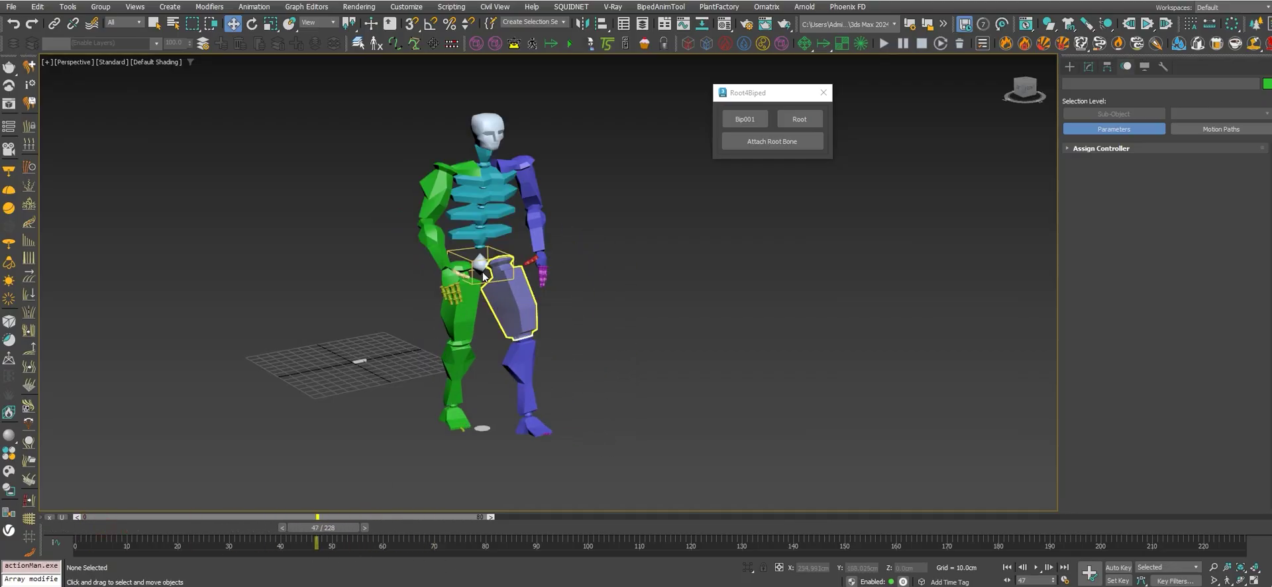
left_click(486, 282)
scroll(485, 281, "down", 3)
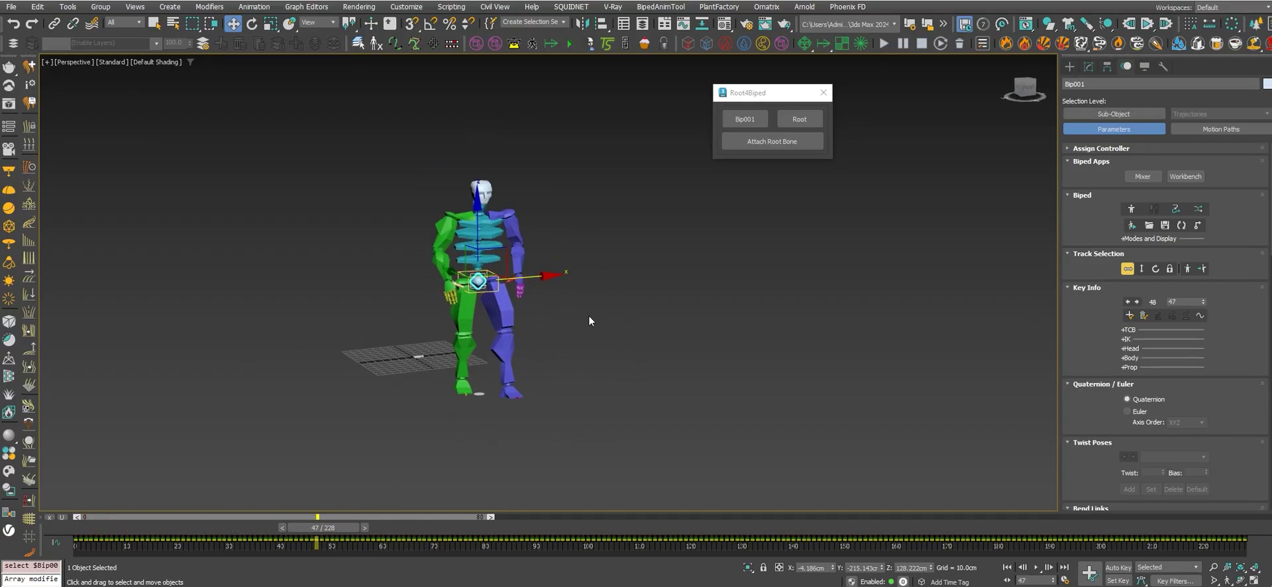
scroll(1093, 331, "down", 3)
scroll(1095, 318, "down", 2)
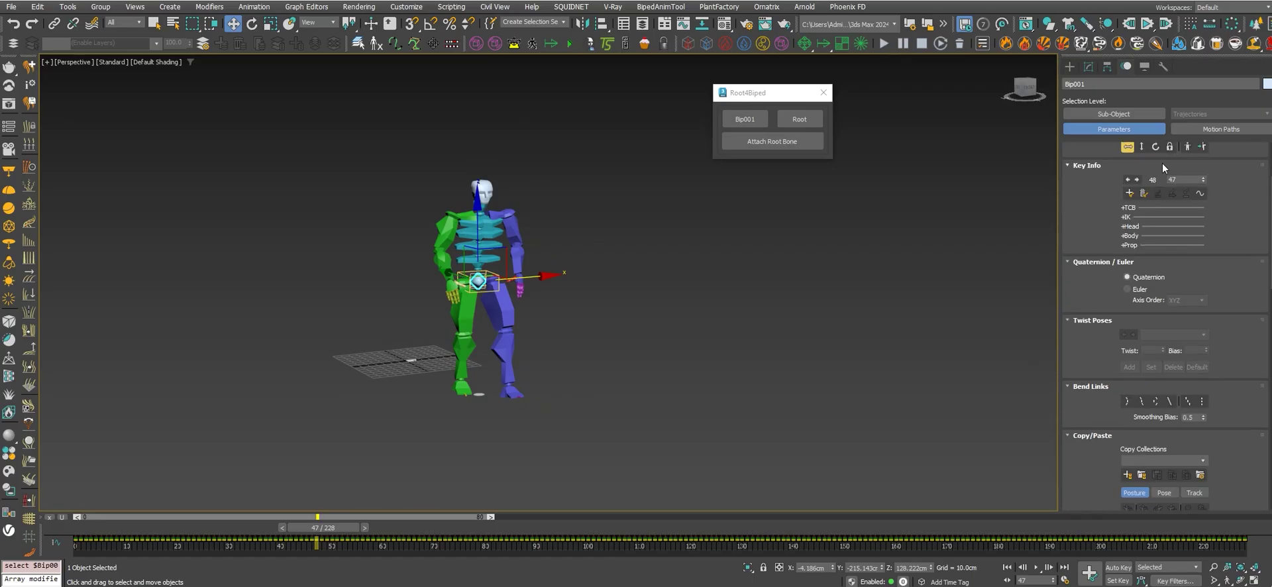
scroll(1120, 298, "down", 1)
scroll(1109, 225, "down", 3)
scroll(1110, 225, "down", 2)
scroll(1113, 252, "down", 2)
- Turn on Auto Key and begin selecting the walk keys from frame 47
left_click(1118, 568)
scroll(1116, 283, "down", 2)
scroll(1116, 283, "down", 3)
scroll(1104, 374, "down", 1)
scroll(1103, 332, "down", 1)
scroll(1102, 300, "down", 1)
scroll(1102, 299, "up", 1)
middle_click_drag(668, 458, 669, 438, "alt")
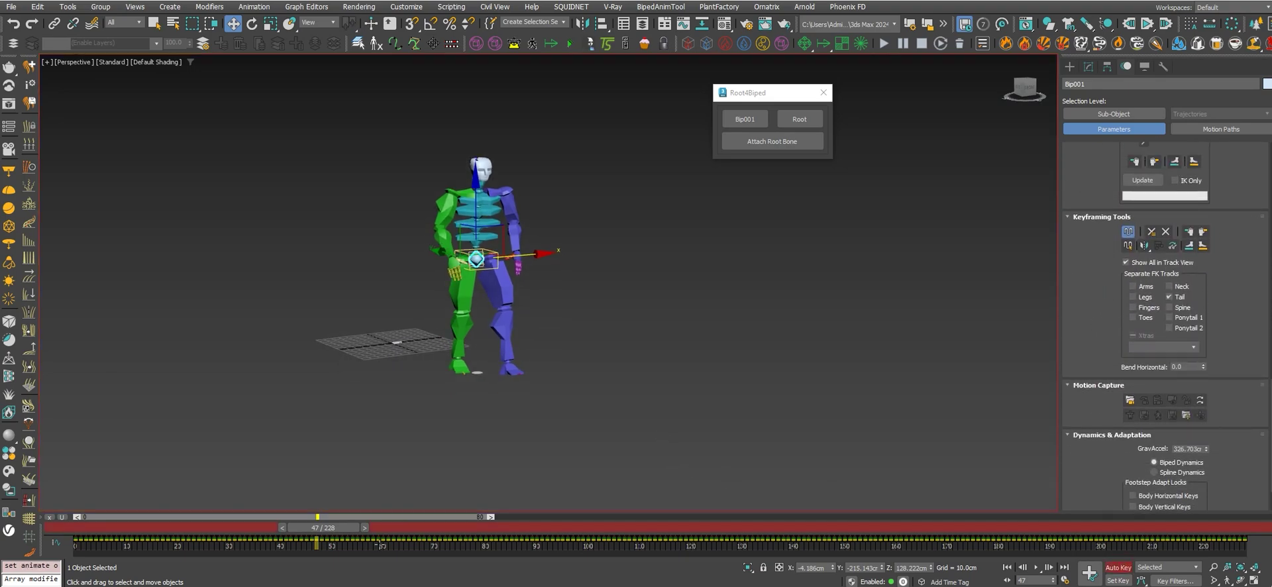
left_click(316, 556)
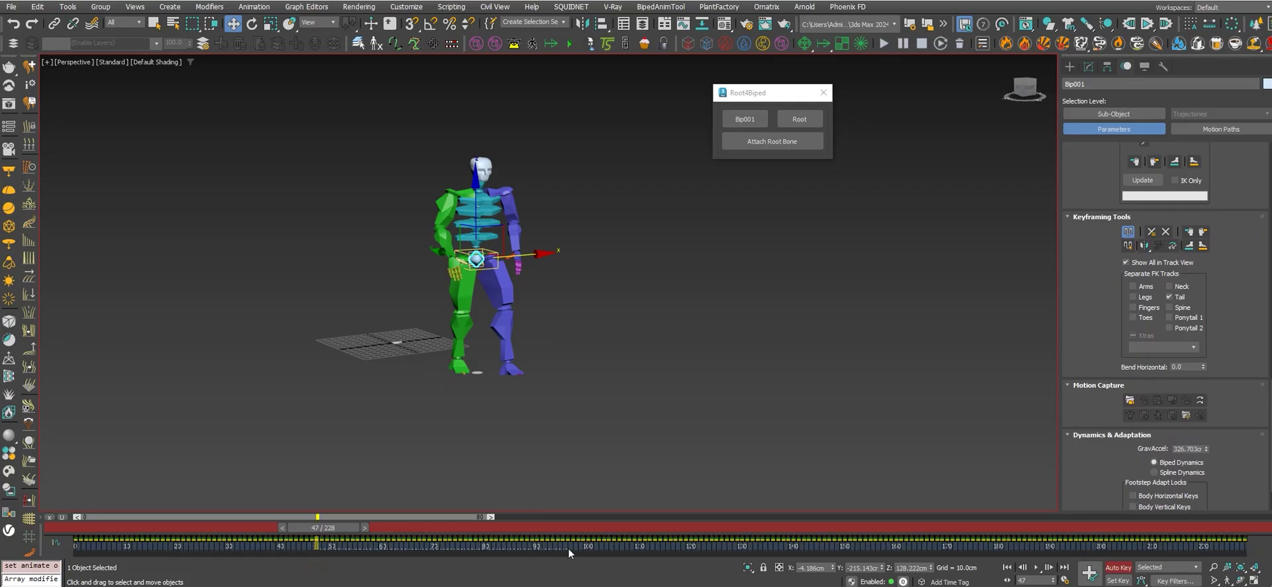
- Set Bend Horizontal to 0 on the first selected range of walk keys
mouse_move(502, 546)
left_mouse_down()
mouse_move(314, 547)
mouse_move(487, 534)
left_mouse_up()
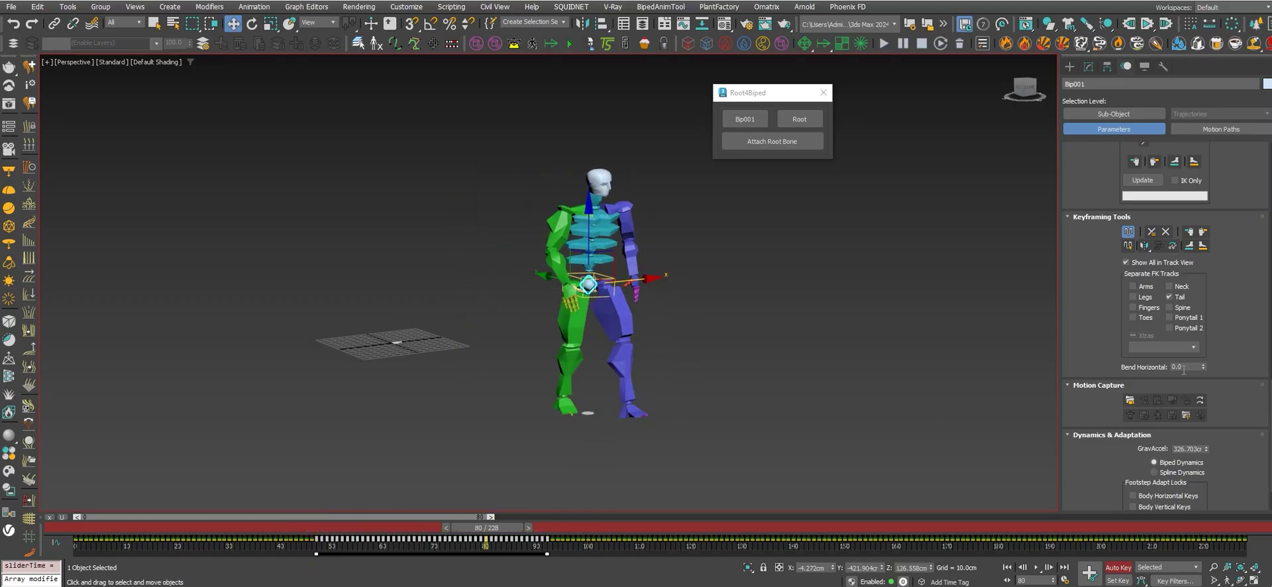
type("90")
key("Return")
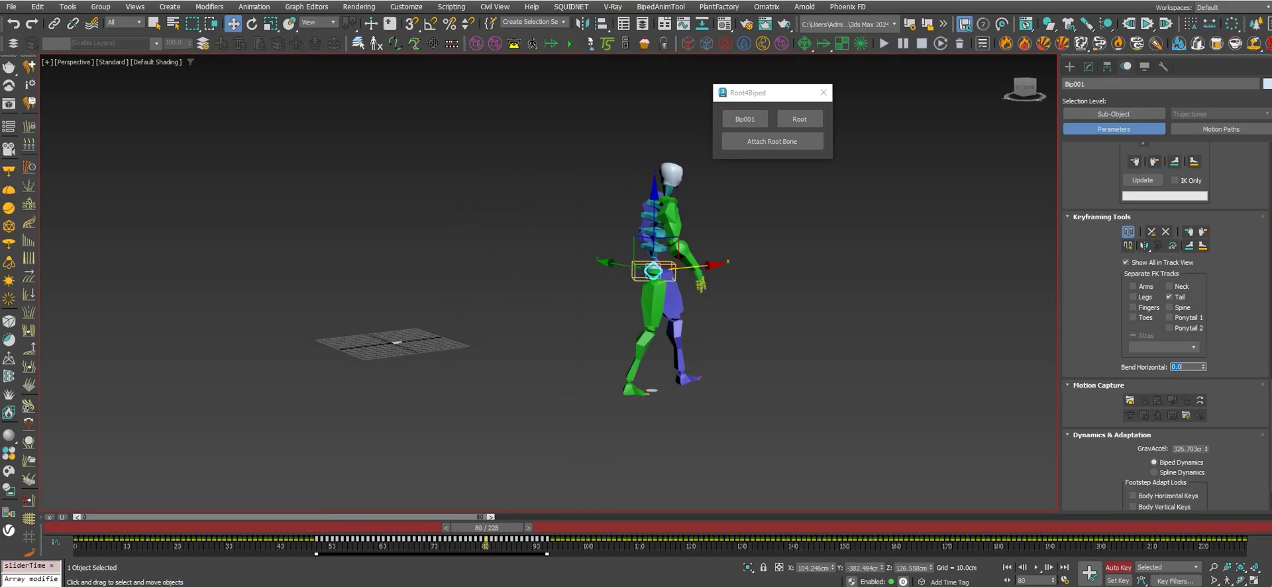
middle_click_drag(917, 360, 756, 375, "alt")
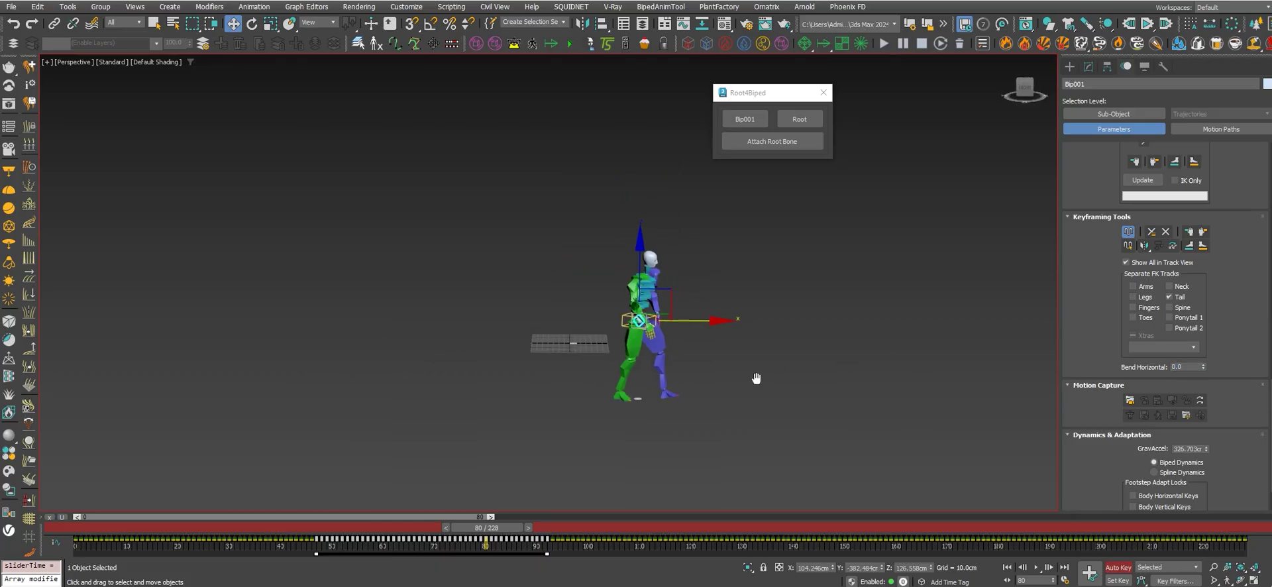
mouse_move(487, 528)
left_mouse_down()
mouse_move(314, 528)
mouse_move(599, 528)
left_mouse_up()
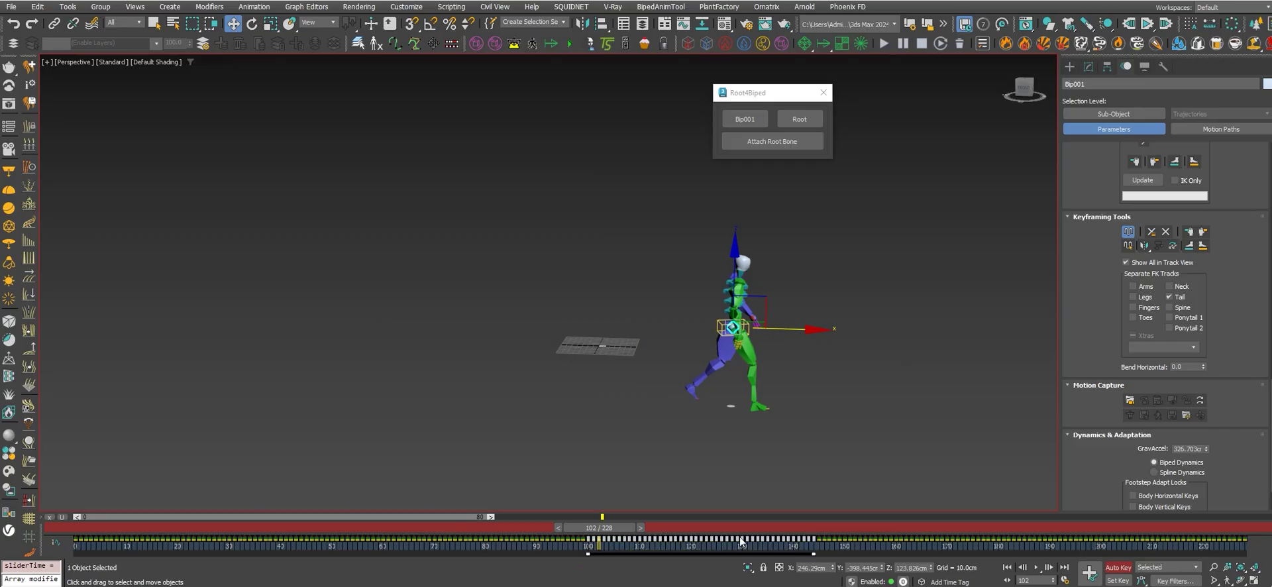
- Apply Bend Horizontal 0 to a second key range around frame 116 to straighten the spine
left_click_drag(617, 532, 707, 530)
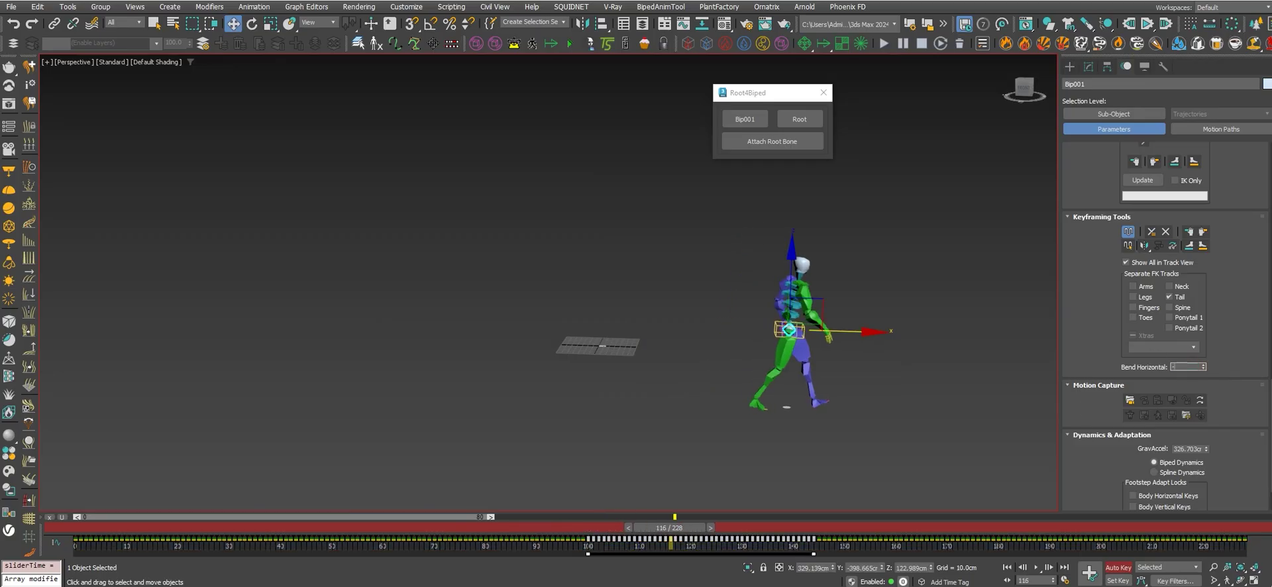
type("-450")
key("Return")
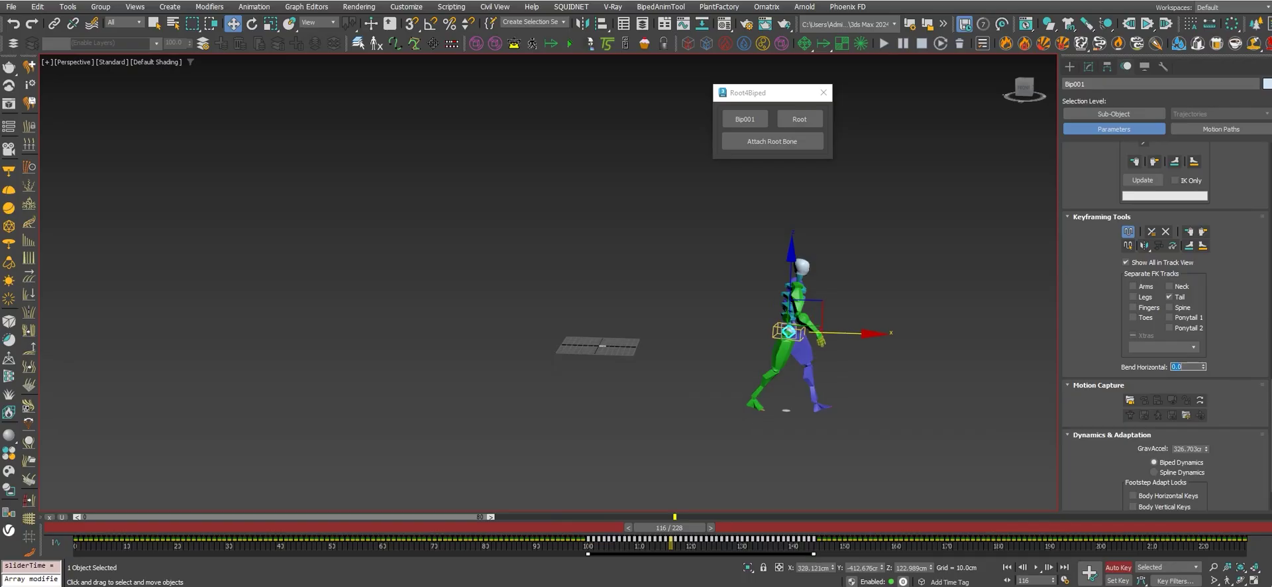
mouse_move(867, 433)
middle_mouse_down("alt")
mouse_move(701, 392)
mouse_move(740, 379)
middle_mouse_up("alt")
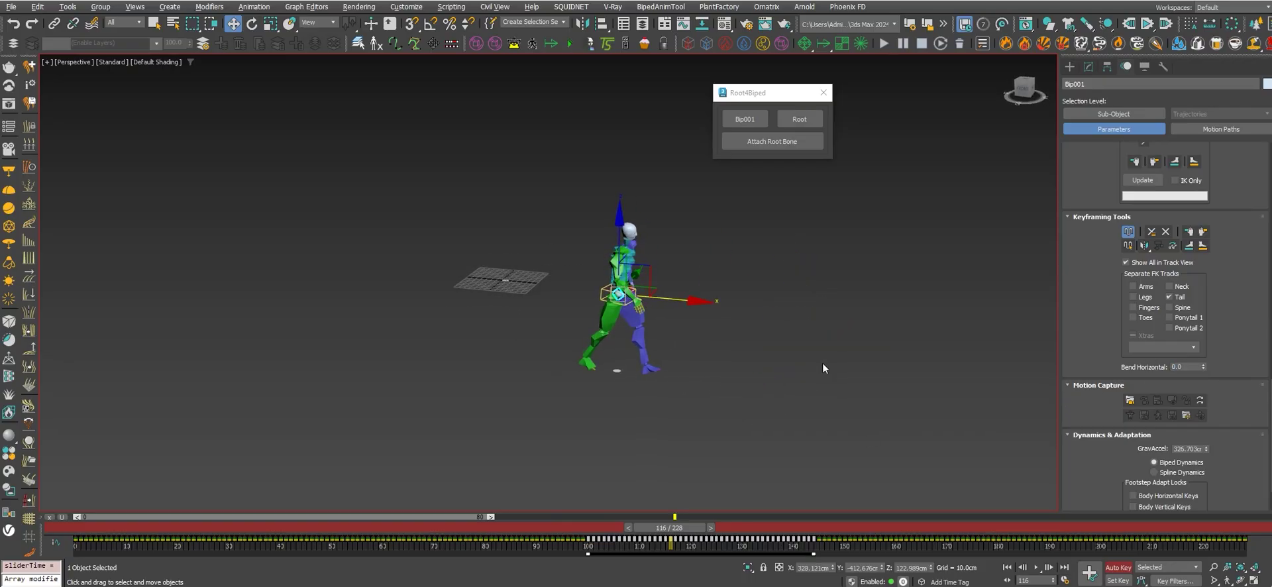
- Give the walk keys from about frame 170 to 220 a Bend Horizontal of 90
left_click_drag(674, 535, 1025, 537)
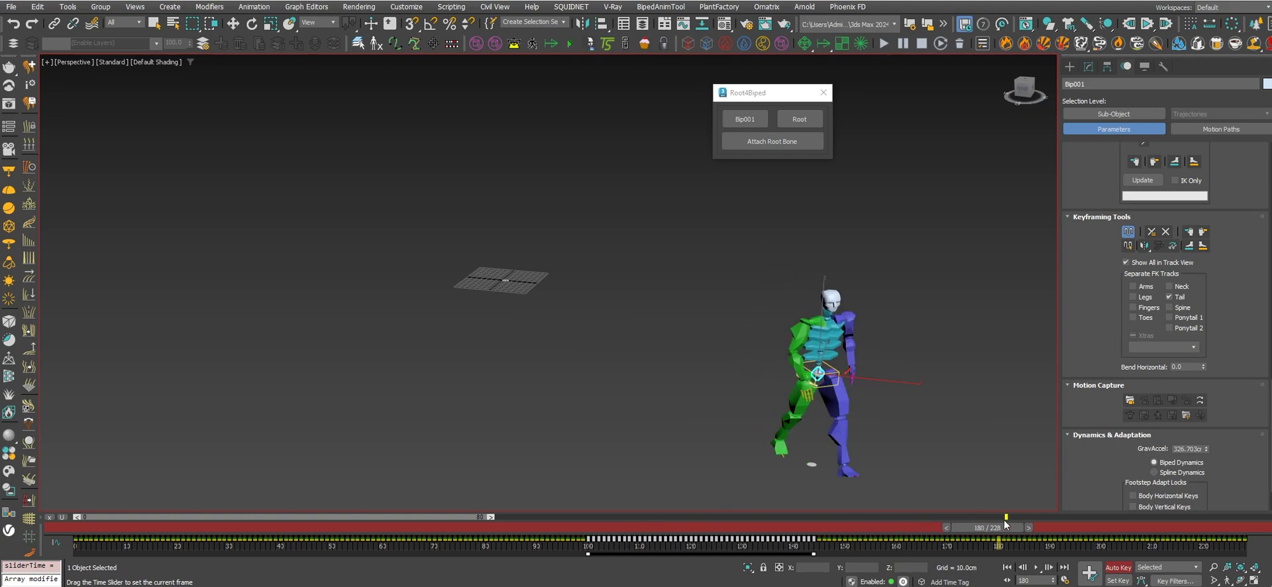
left_click_drag(1189, 534, 1203, 538)
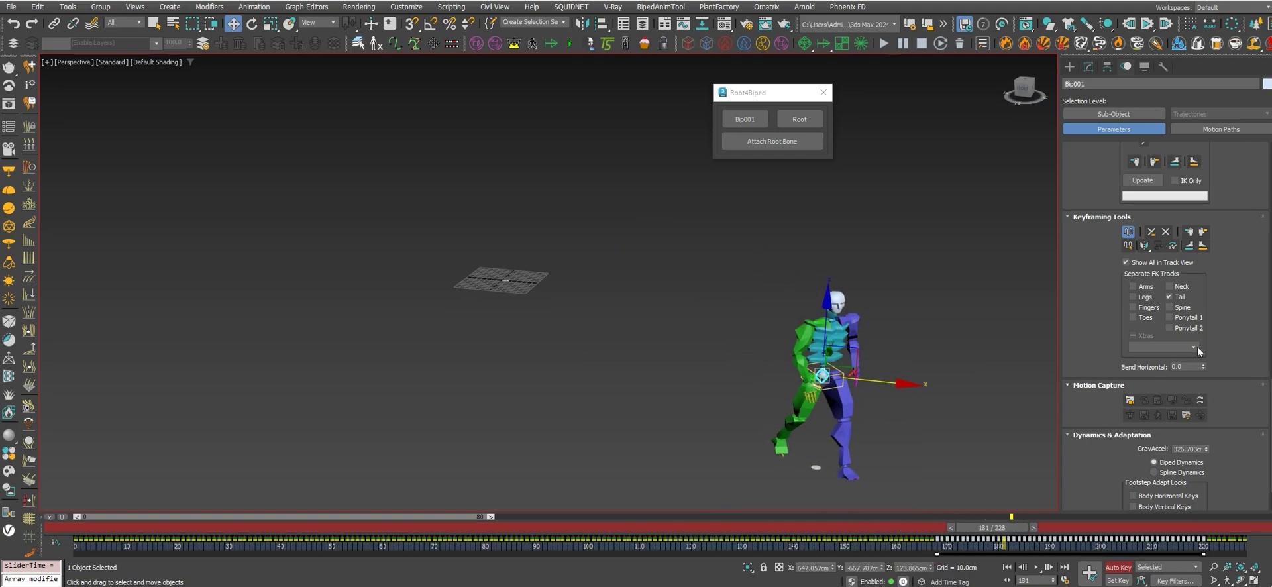
double_click(1184, 365)
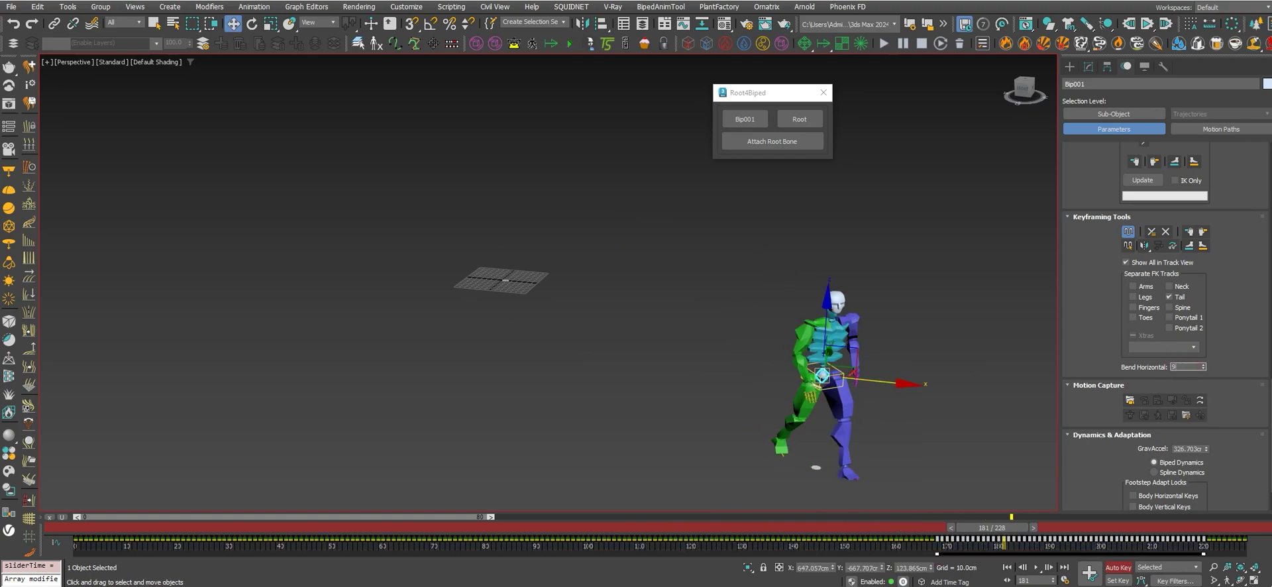
type("90")
key("Return")
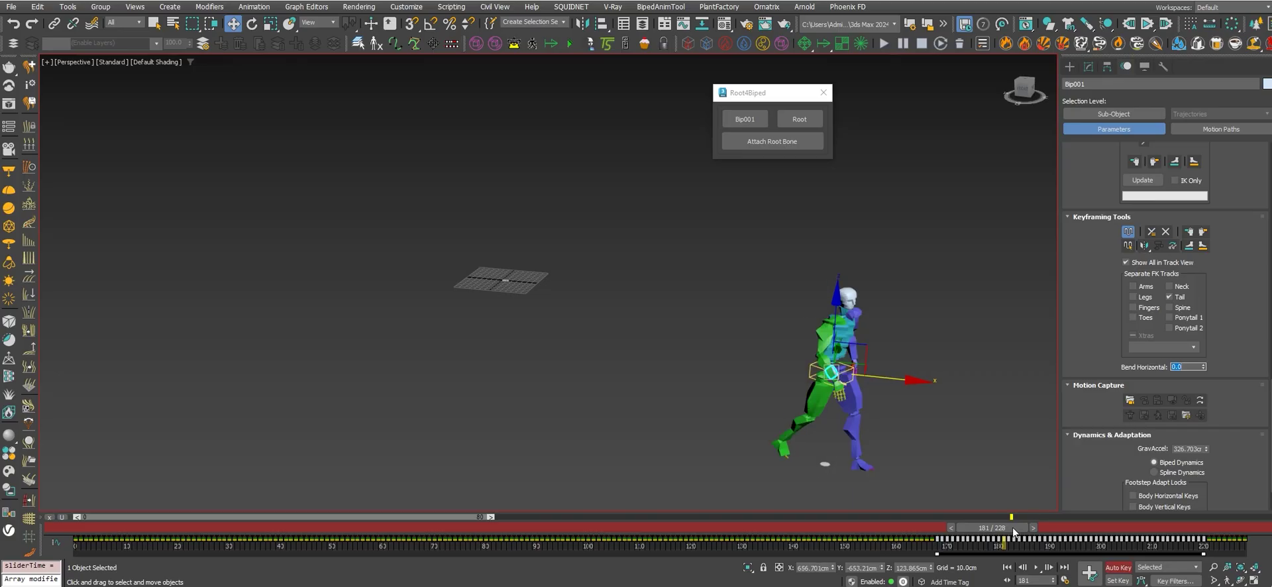
- Return to frame 0 and play the edited walk back
left_click_drag(1025, 520, 345, 500)
key("Home")
key("w")
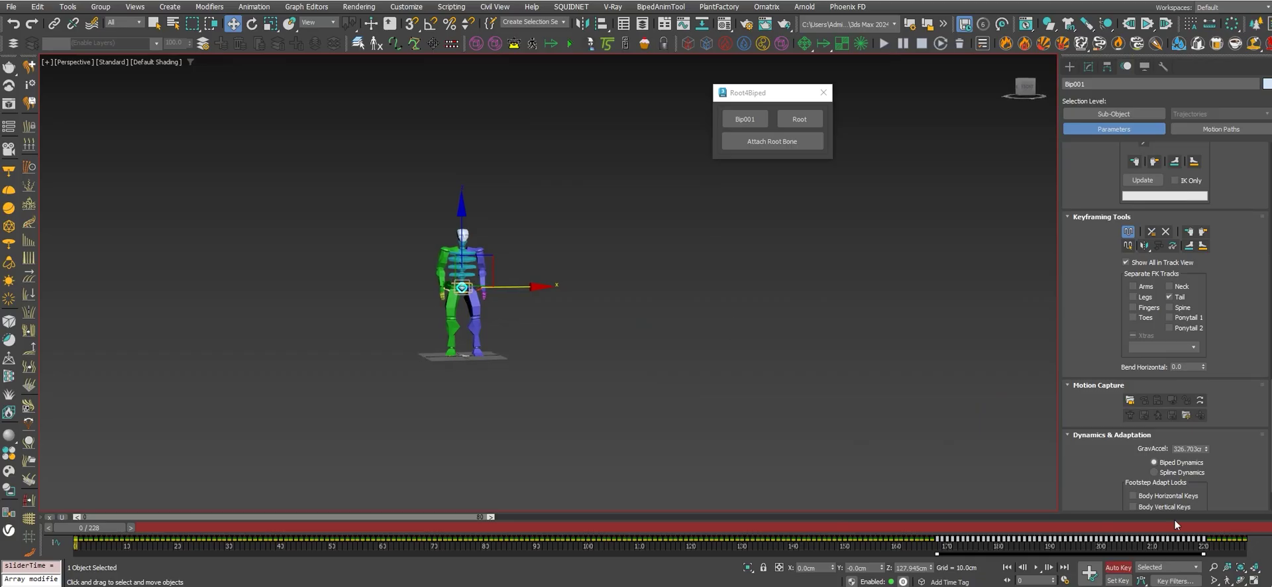
left_click(1035, 567)
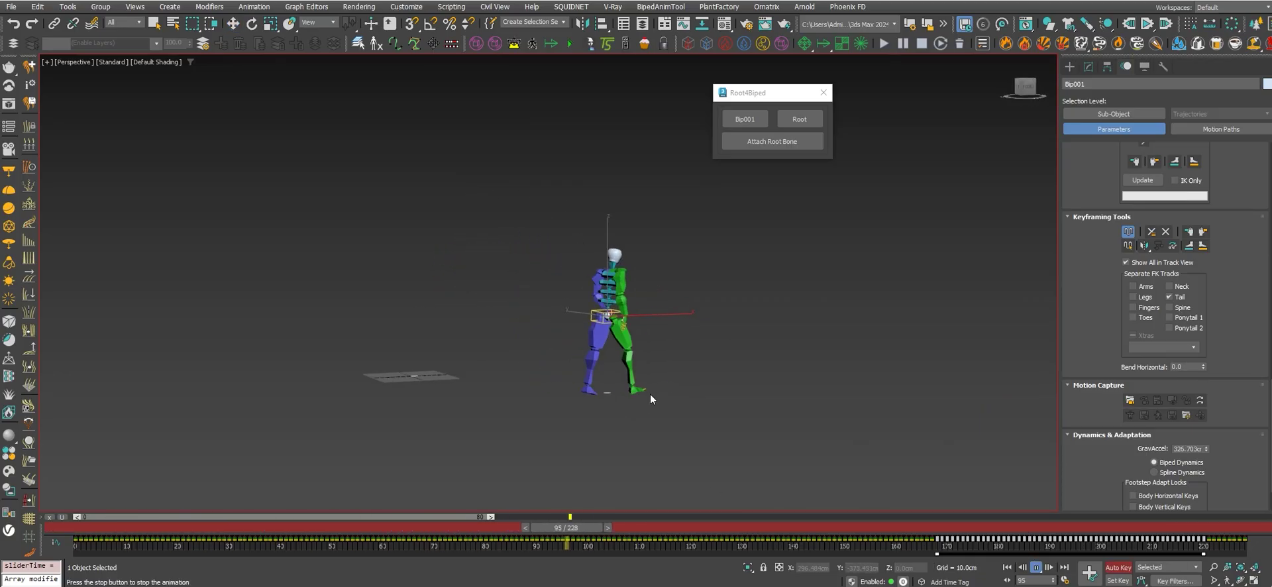
middle_click_drag(771, 415, 830, 413)
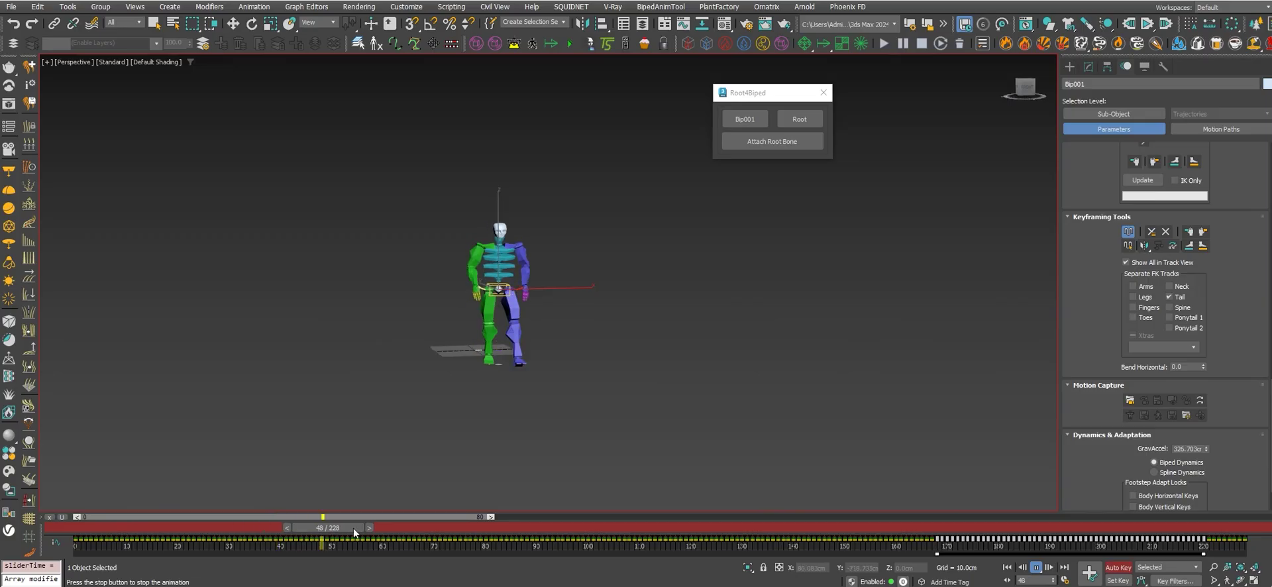
left_click_drag(277, 527, 60, 526)
scroll(494, 308, "up", 3)
scroll(590, 265, "up", 3)
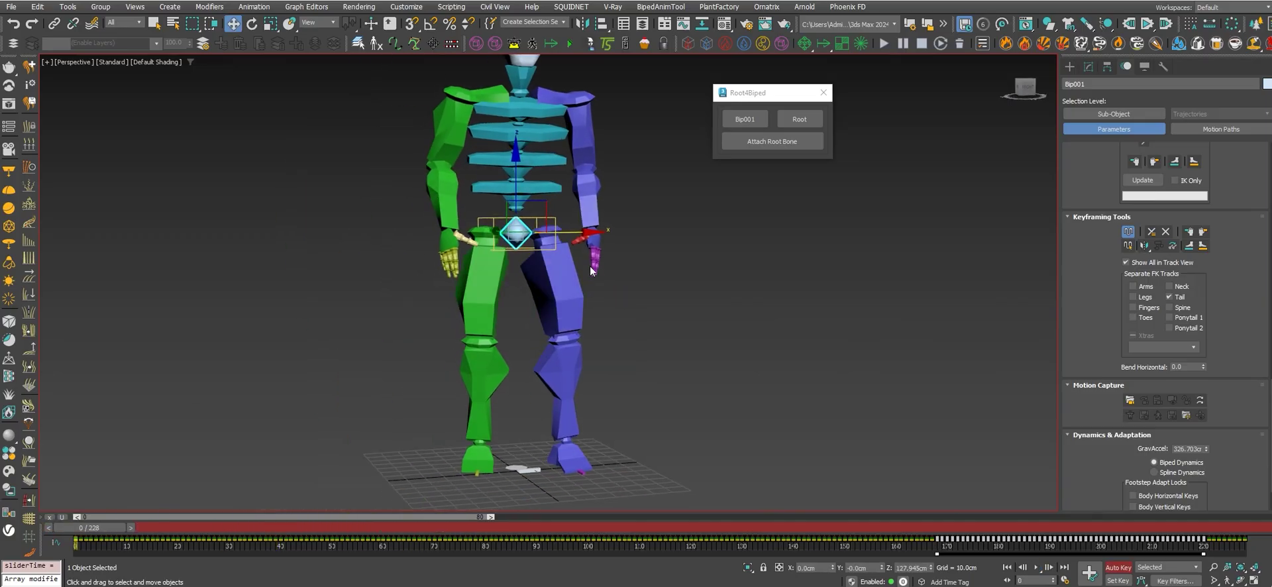
scroll(622, 232, "up", 2)
scroll(622, 238, "up", 1)
- In Root4Biped, pick Bip001 and the Root bone, then attach the root bone
left_click(725, 172)
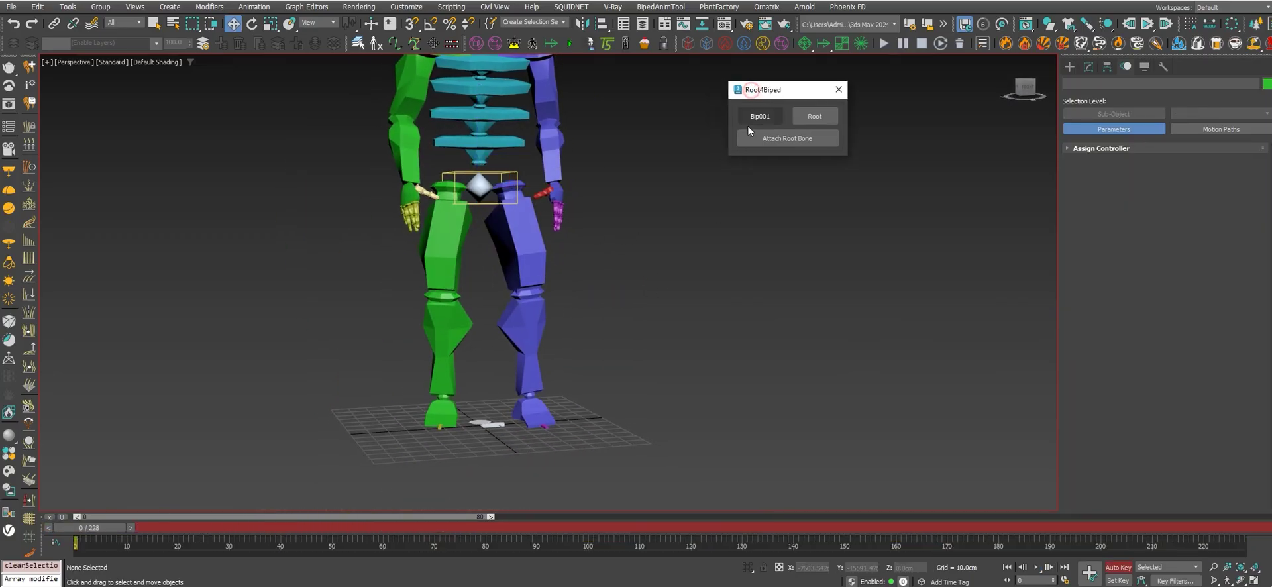
key("w")
scroll(464, 219, "down", 3)
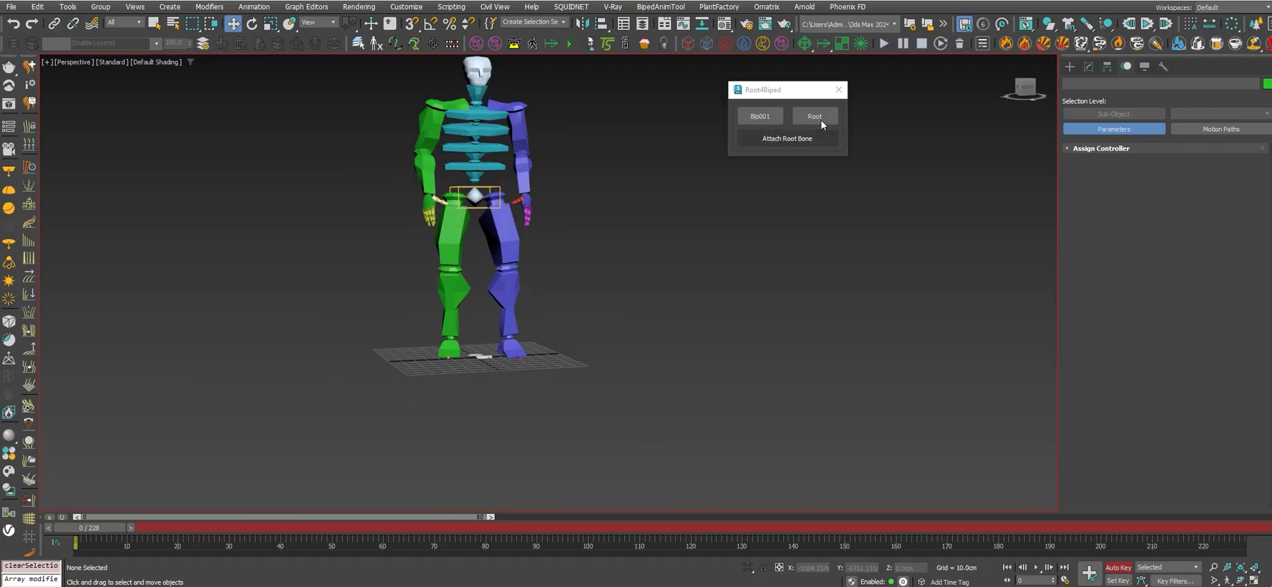
scroll(530, 345, "up", 3)
left_click(452, 376)
scroll(463, 371, "down", 4)
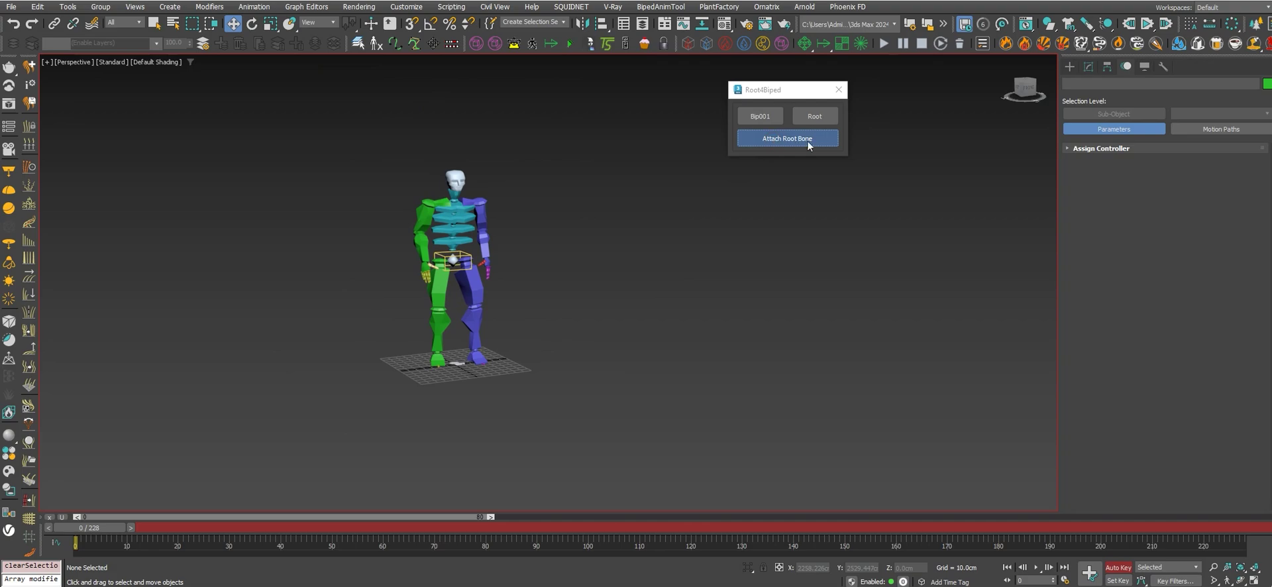
left_click(784, 140)
- Select the Root object at the biped's feet and view it side-on
scroll(467, 362, "up", 3)
scroll(467, 361, "up", 3)
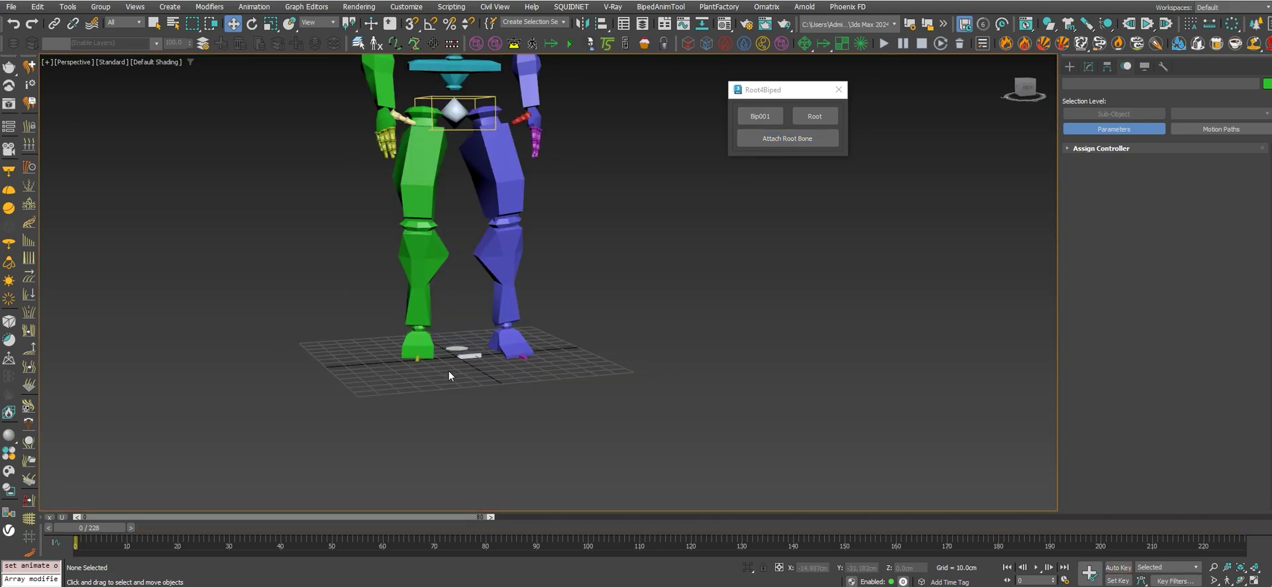
left_click(469, 358)
scroll(469, 363, "down", 1)
scroll(469, 363, "down", 2)
scroll(469, 363, "down", 3)
scroll(560, 366, "down", 2)
middle_click_drag(560, 366, 767, 436, "alt")
- Play the walk while orbiting and panning to watch Root, nudging the Root4Biped dialog aside
left_click(1048, 567)
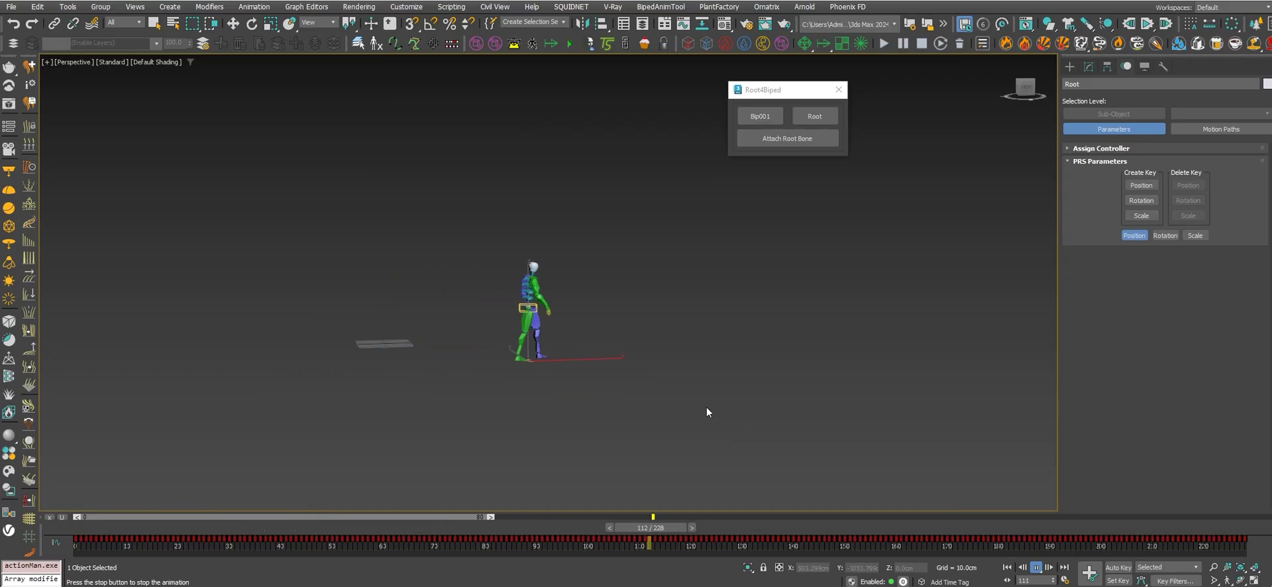
middle_click_drag(775, 419, 718, 427, "alt")
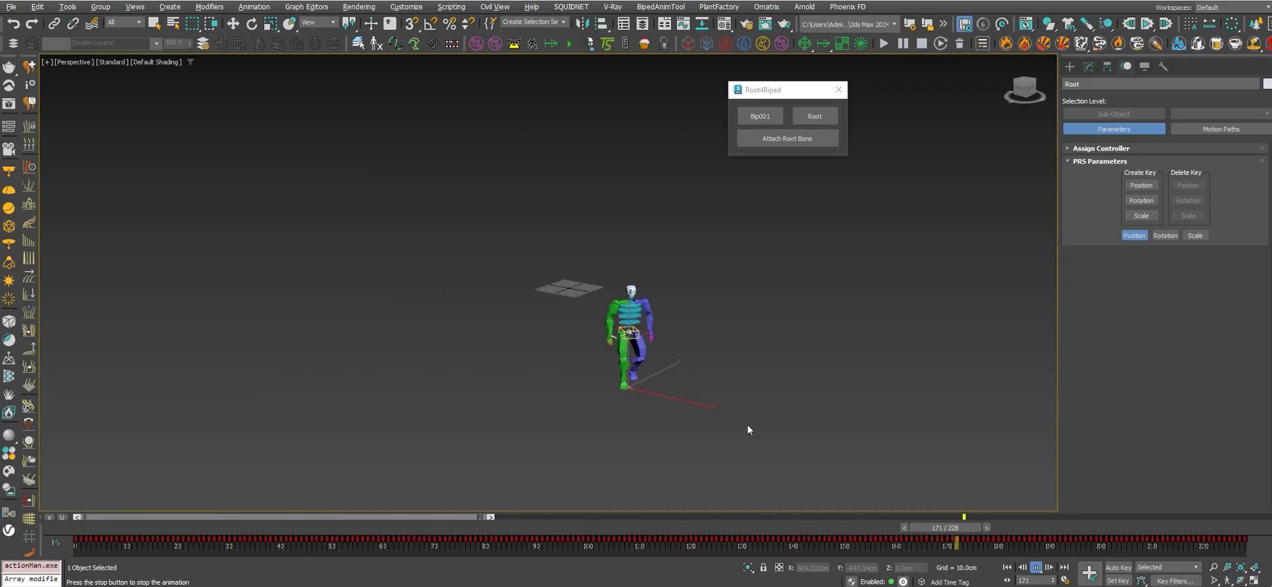
mouse_move(747, 430)
middle_mouse_down()
mouse_move(886, 405)
mouse_move(412, 363)
middle_mouse_up()
scroll(412, 363, "up", 3)
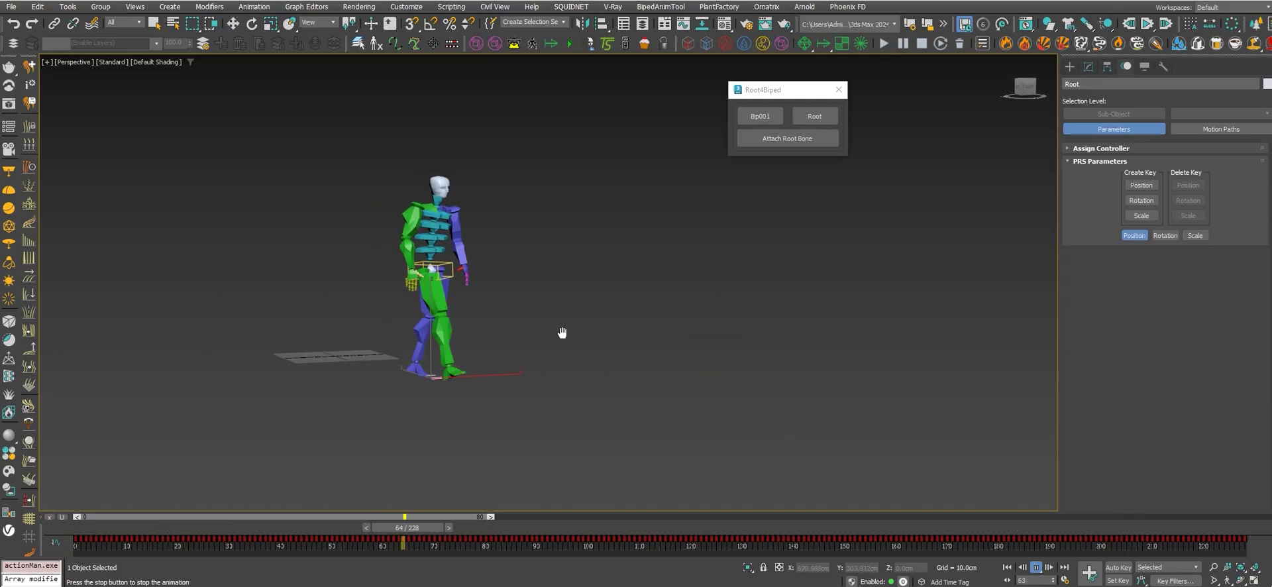
scroll(530, 347, "down", 2)
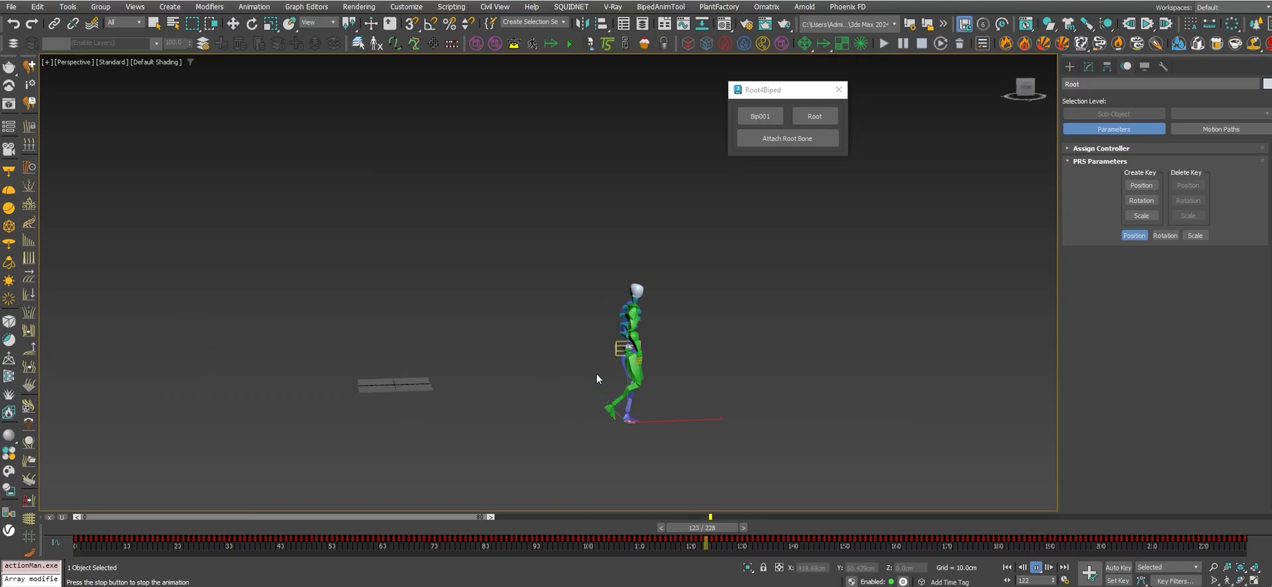
left_click(780, 91)
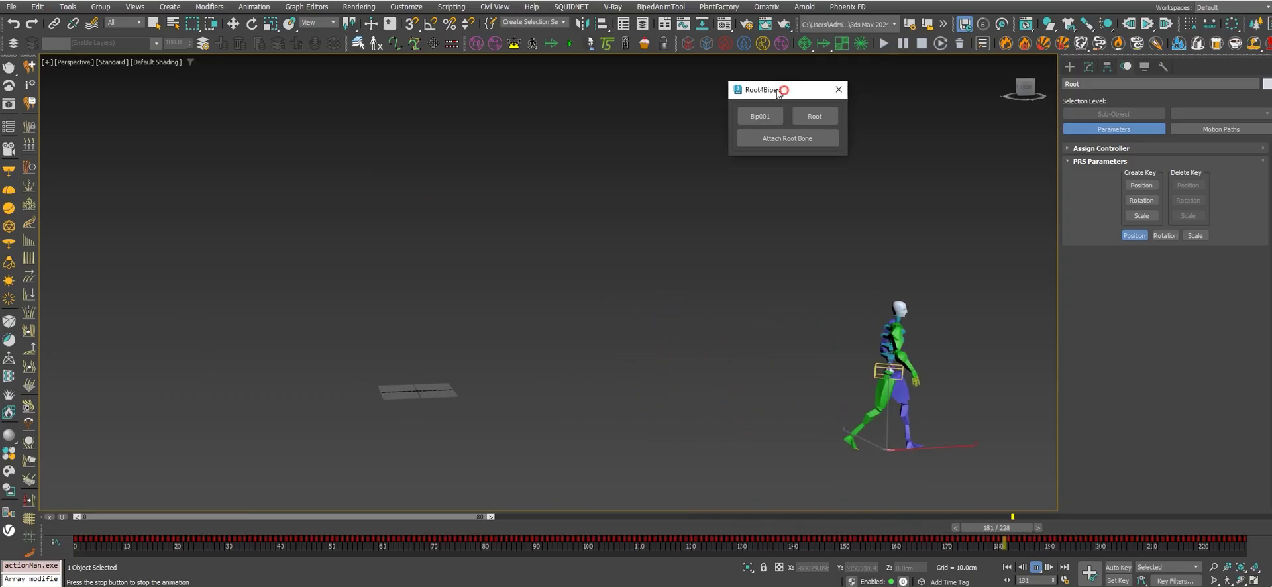
left_click_drag(778, 91, 770, 90)
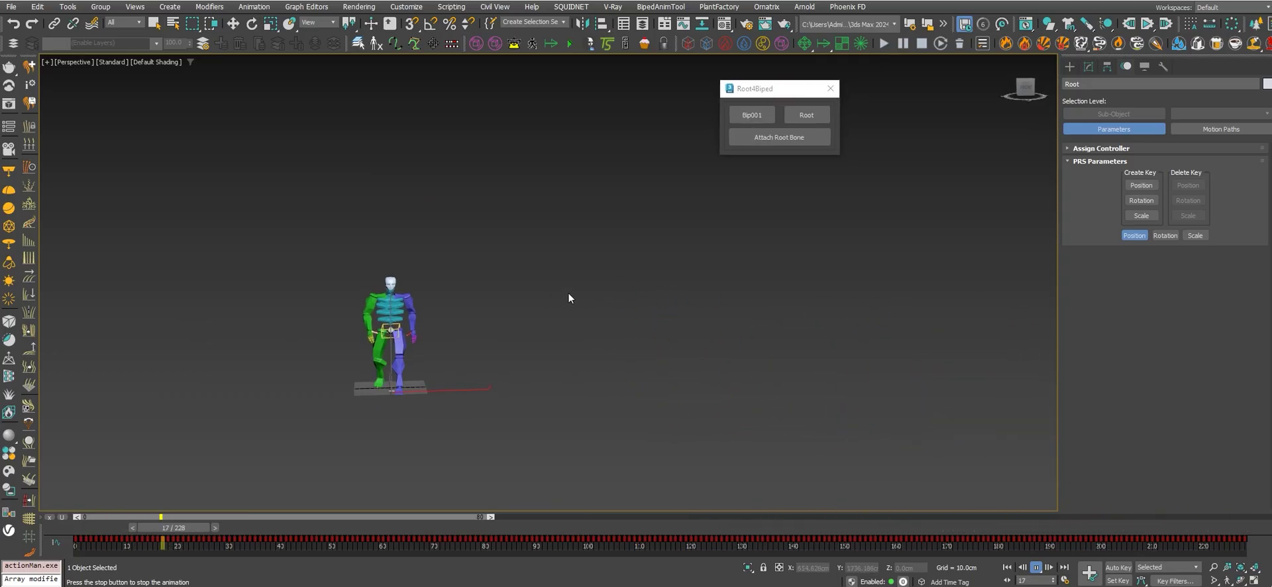